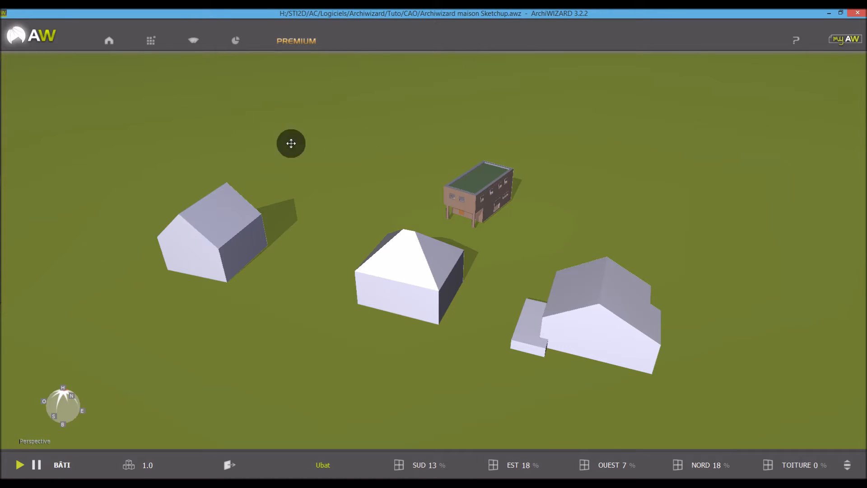
Import the archiwizardfichiermtodelarunion folder from Fichiers météo into the heliodon and make it the active weather source.
{"action": "right_click_drag", "start_coordinate": [324, 146], "coordinate": [307, 144]}
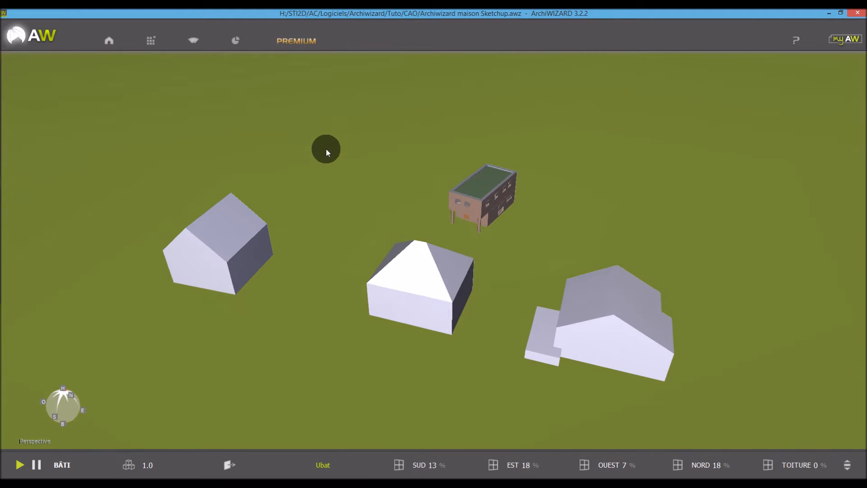
{"action": "left_click", "coordinate": [109, 40]}
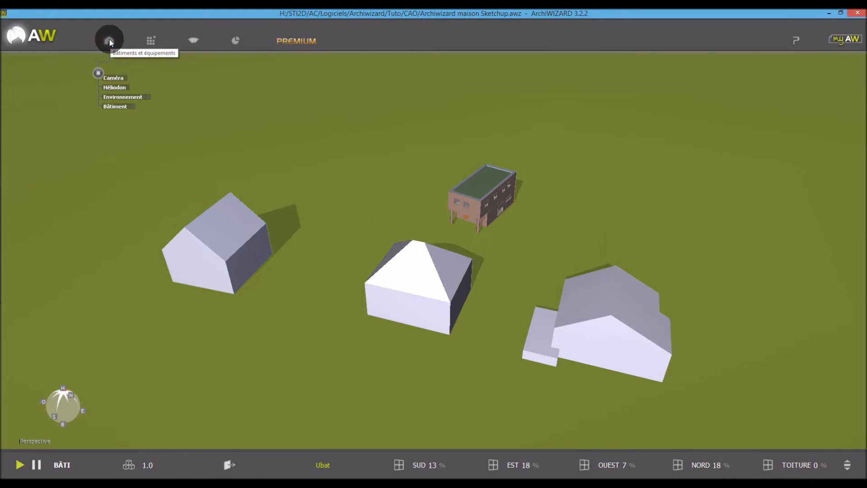
{"action": "left_click", "coordinate": [114, 87]}
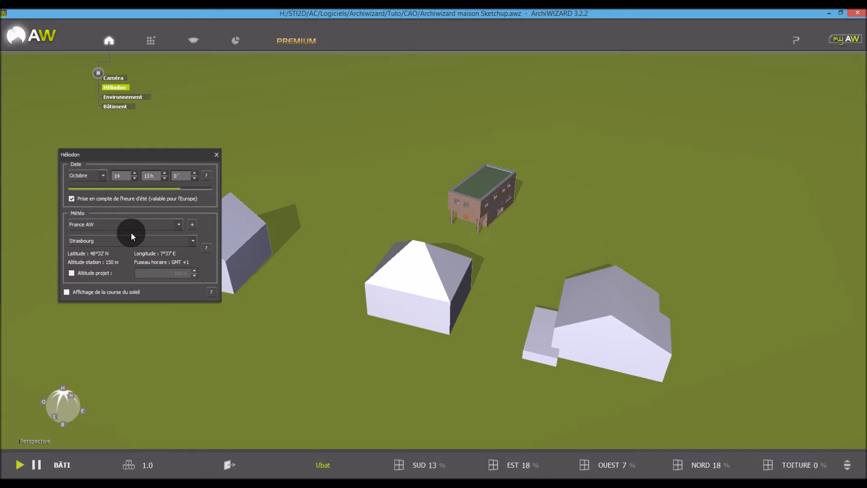
{"action": "left_click", "coordinate": [192, 225]}
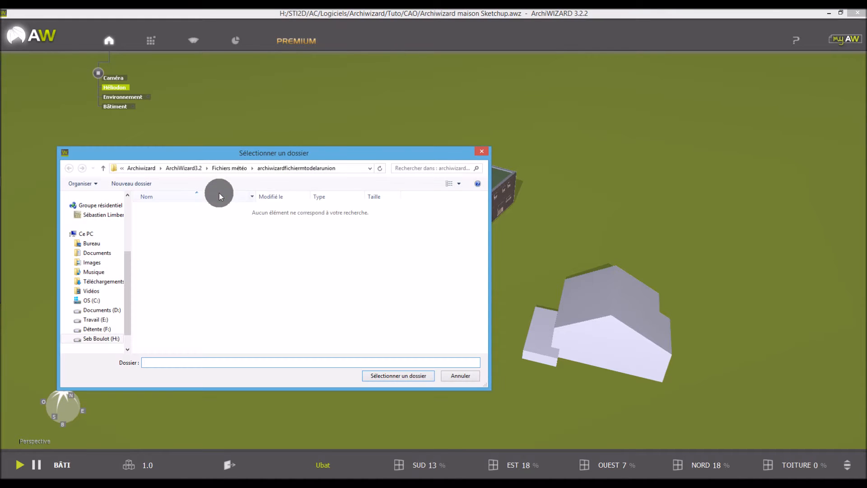
{"action": "left_click", "coordinate": [229, 168]}
{"action": "left_click", "coordinate": [195, 210]}
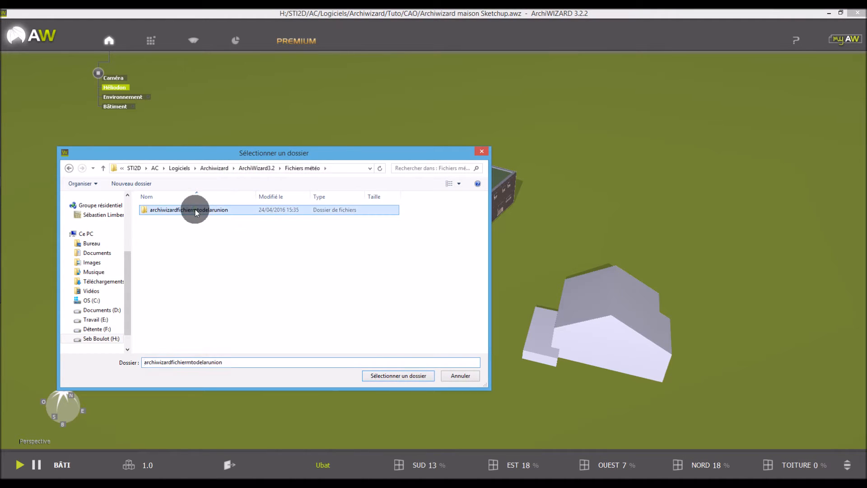
{"action": "left_click", "coordinate": [389, 377]}
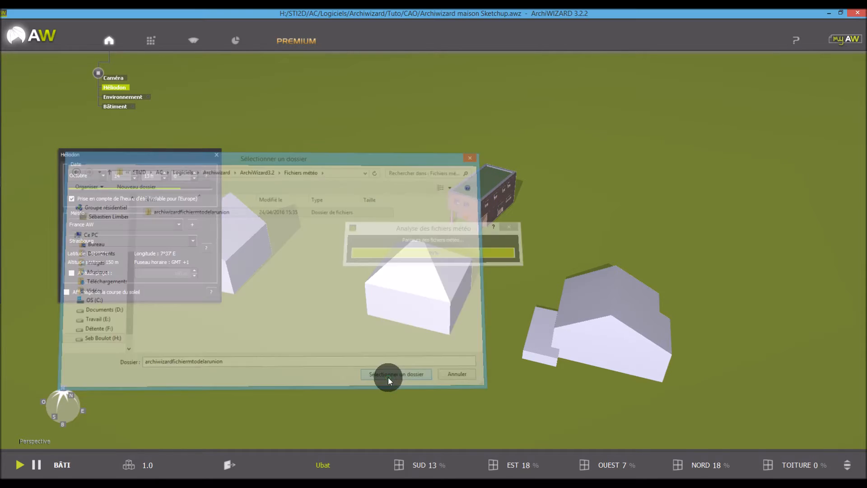
{"action": "left_click", "coordinate": [179, 225]}
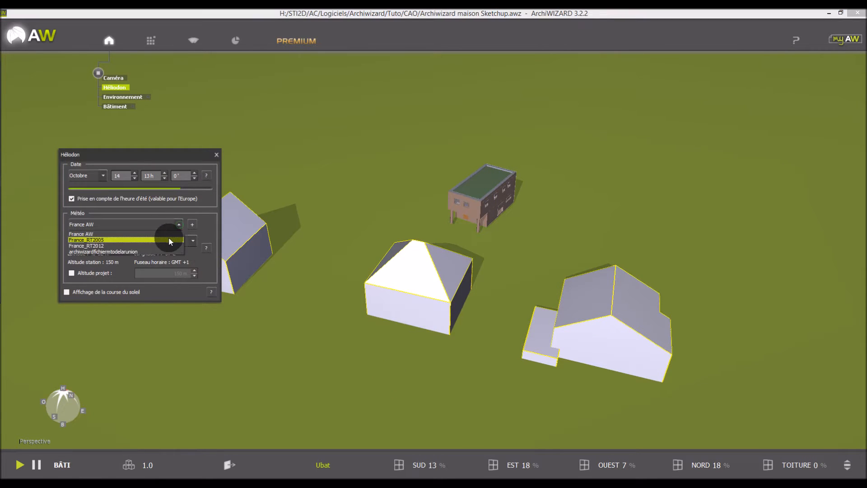
{"action": "left_click", "coordinate": [166, 249]}
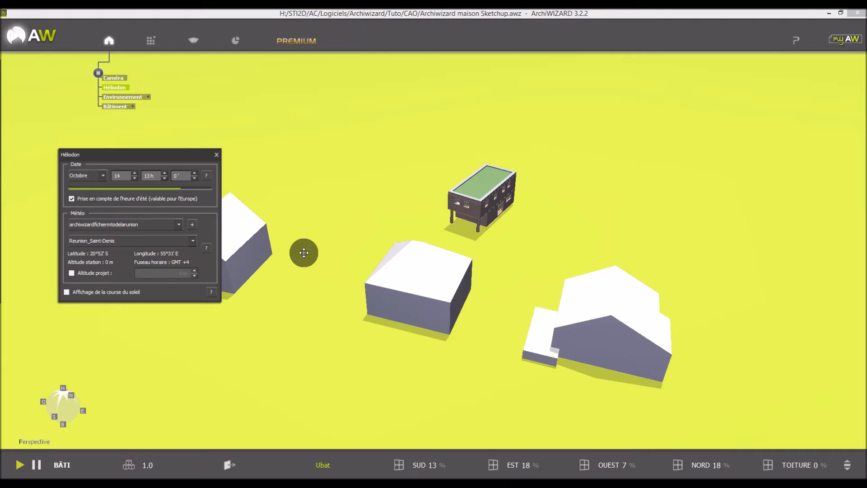
Set the heliodon's weather source to France AW with the Strasbourg station, and close the heliodon settings.
{"action": "left_click", "coordinate": [181, 223]}
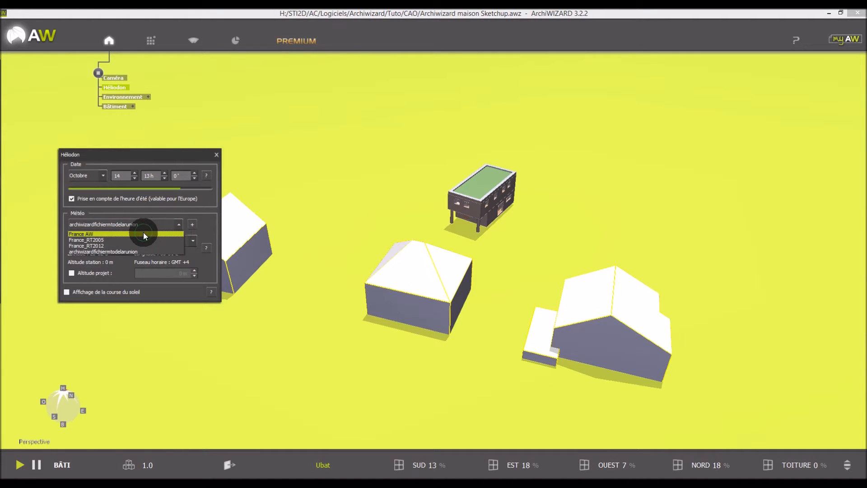
{"action": "left_click", "coordinate": [143, 233]}
{"action": "left_click", "coordinate": [153, 240]}
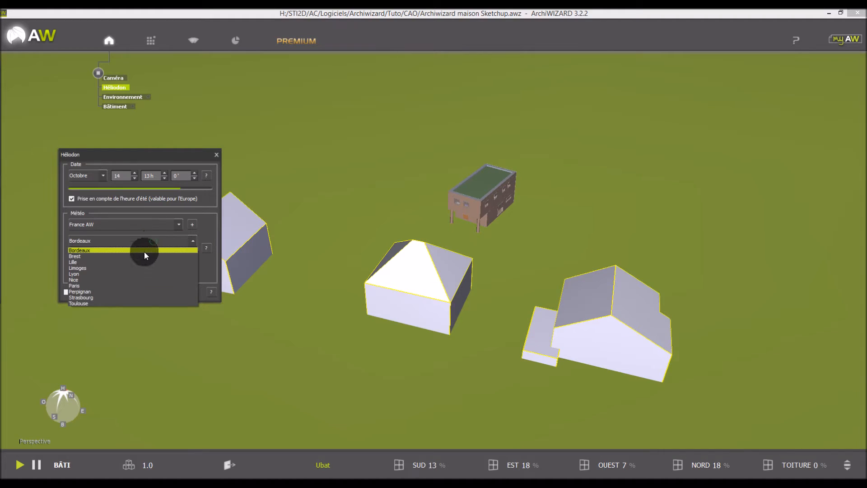
{"action": "left_click", "coordinate": [131, 297]}
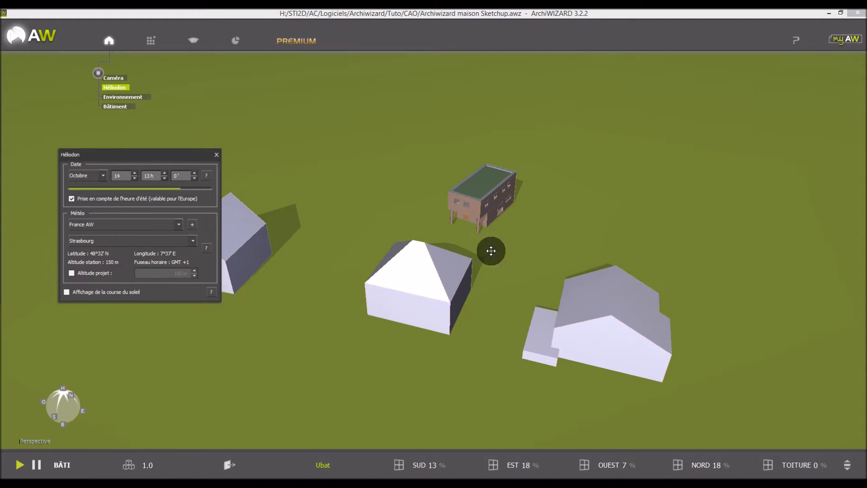
{"action": "left_click", "coordinate": [217, 155]}
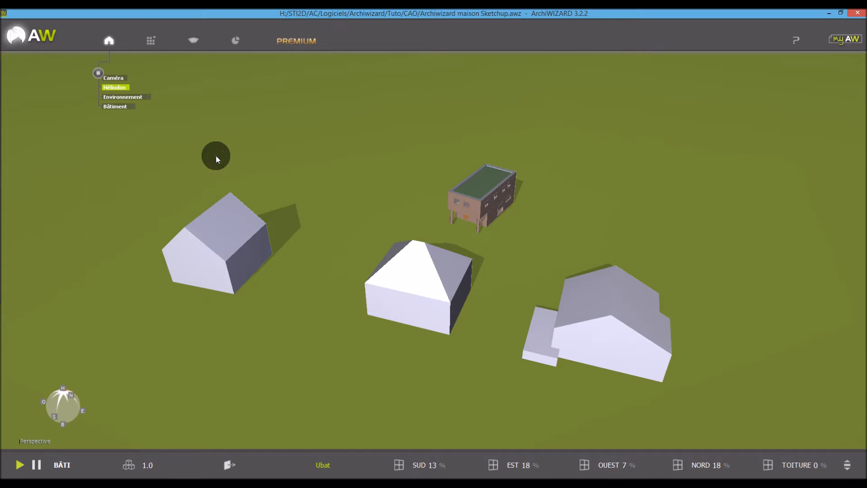
Set the building's orientation to -34° while viewing the site from above, and dock the building properties.
{"action": "left_click", "coordinate": [122, 107]}
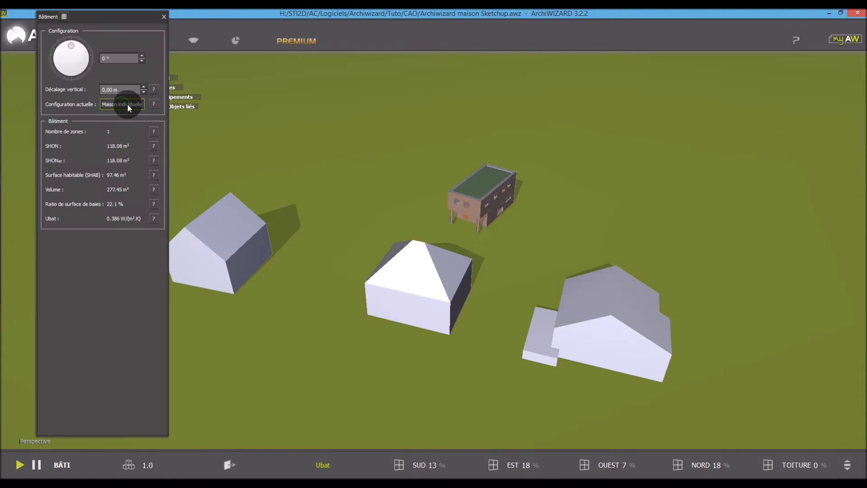
{"action": "left_click_drag", "start_coordinate": [129, 22], "coordinate": [182, 27]}
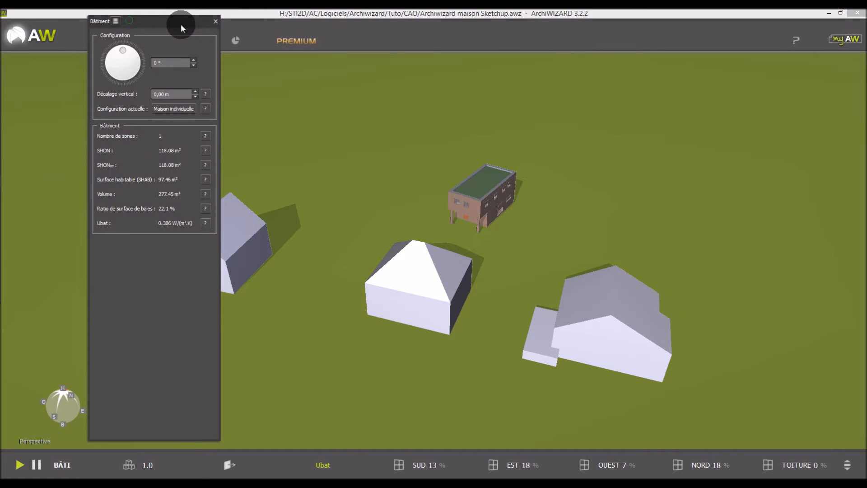
{"action": "left_click", "coordinate": [63, 391]}
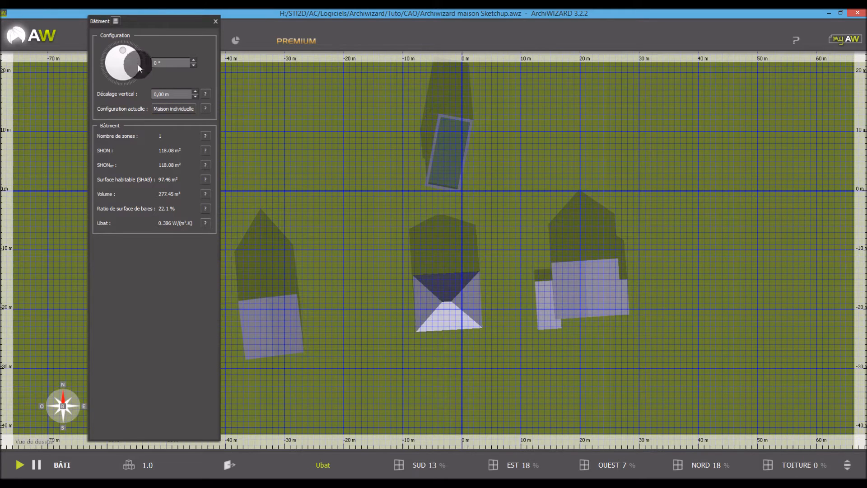
{"action": "left_click_drag", "start_coordinate": [126, 49], "coordinate": [139, 61]}
{"action": "left_click", "coordinate": [167, 63]}
{"action": "type", "text": "-34"}
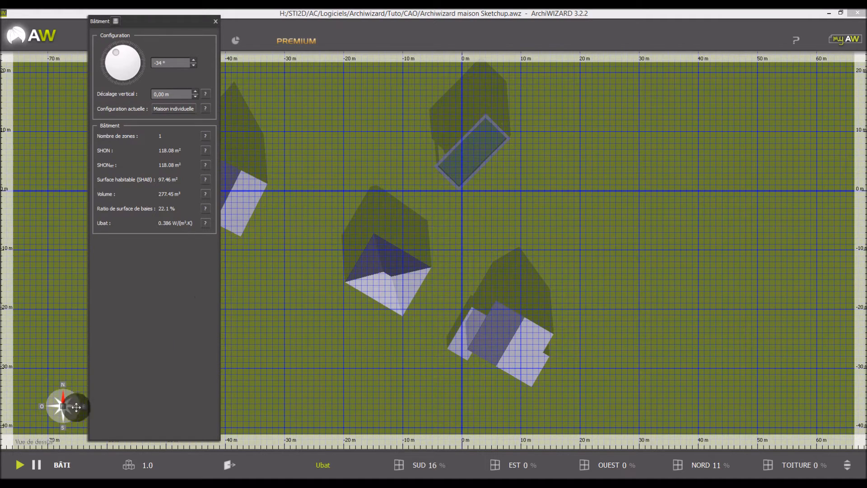
{"action": "left_click_drag", "start_coordinate": [164, 21], "coordinate": [14, 108]}
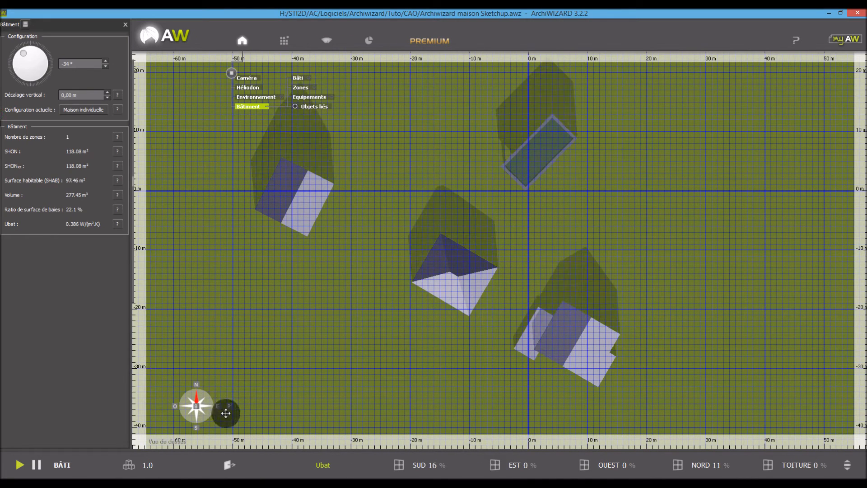
Set the building's vertical offset (Décalage vertical) to 15 m in the perspective view.
{"action": "left_click", "coordinate": [228, 408]}
{"action": "middle_click_drag", "start_coordinate": [286, 285], "coordinate": [328, 271]}
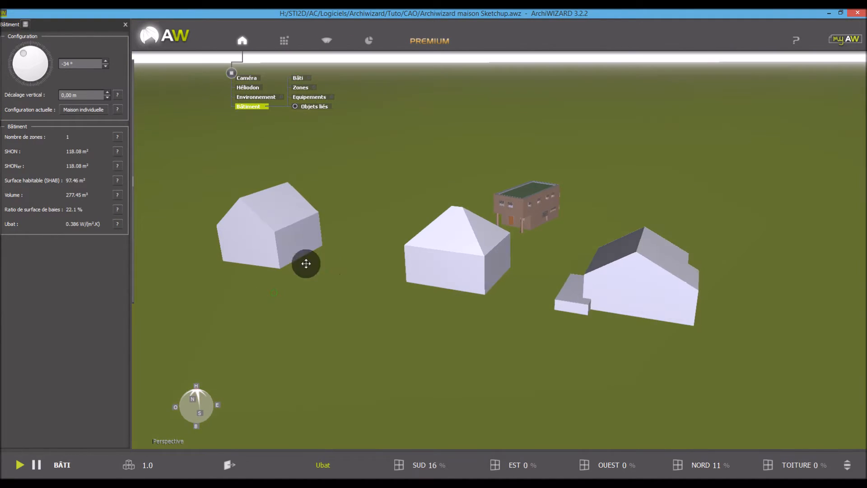
{"action": "left_click_drag", "start_coordinate": [78, 94], "coordinate": [53, 94]}
{"action": "type", "text": "15"}
{"action": "key", "text": "Return"}
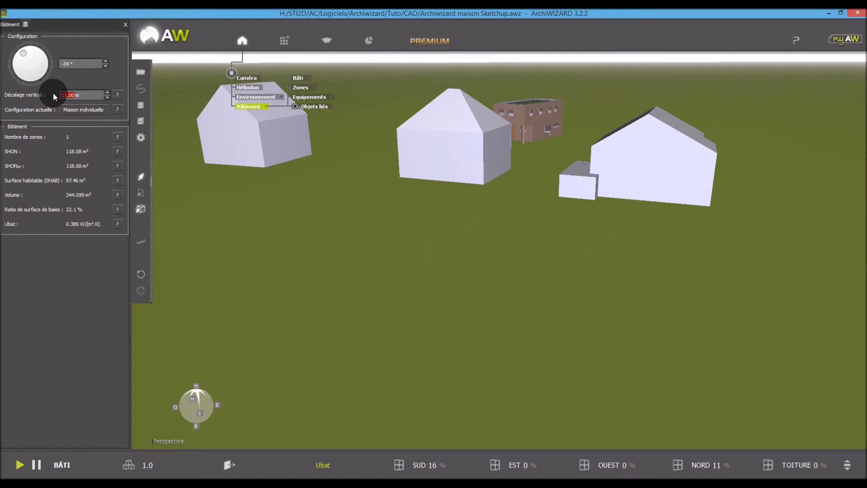
Reset the building's vertical offset to 0 m.
{"action": "type", "text": "0"}
{"action": "key", "text": "Return"}
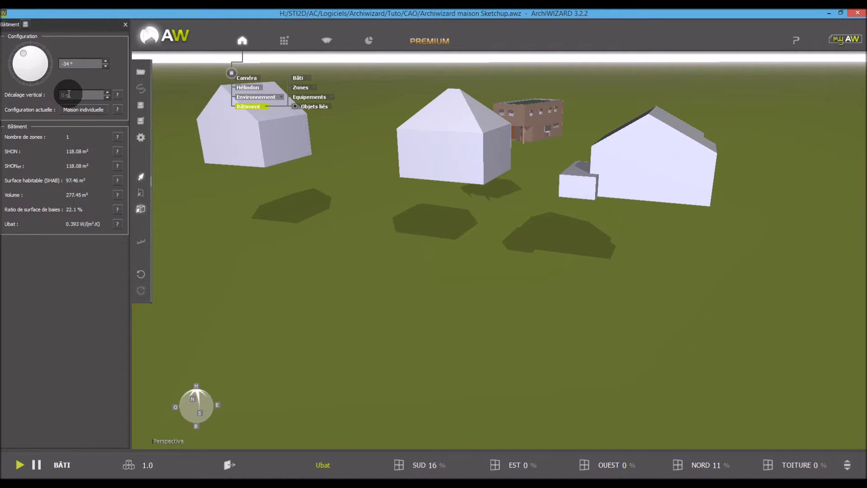
{"action": "key", "text": "BackSpace"}
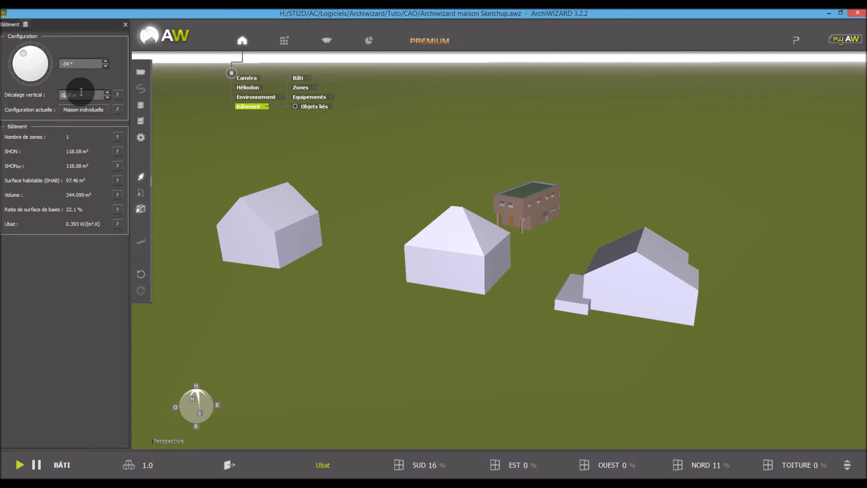
{"action": "type", "text": "0"}
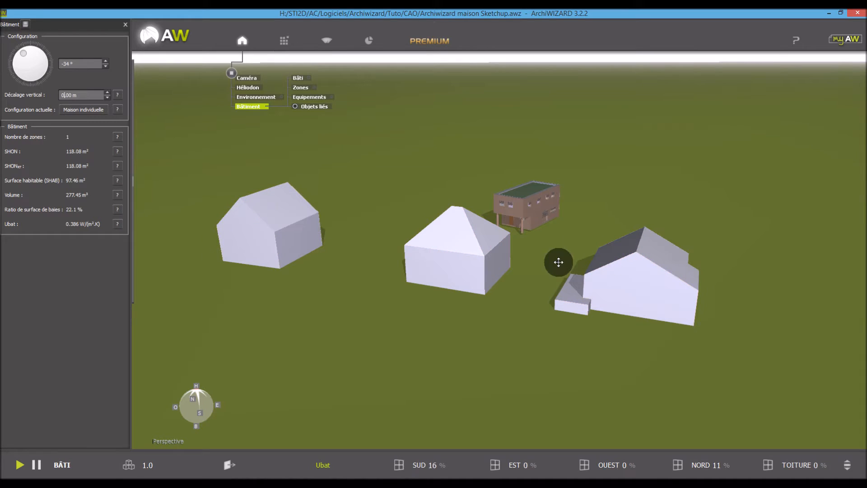
Delete the ecatalogue_wicona_awv2 library and confirm its removal.
{"action": "left_click", "coordinate": [287, 41]}
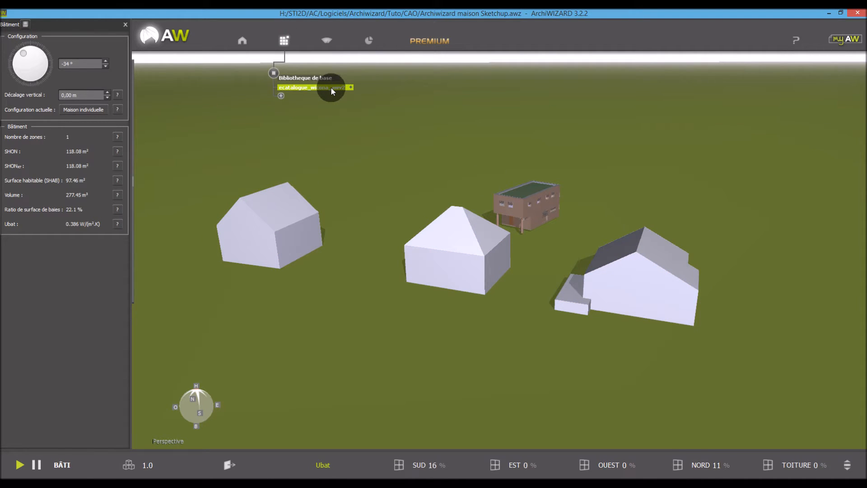
{"action": "key", "text": "Delete"}
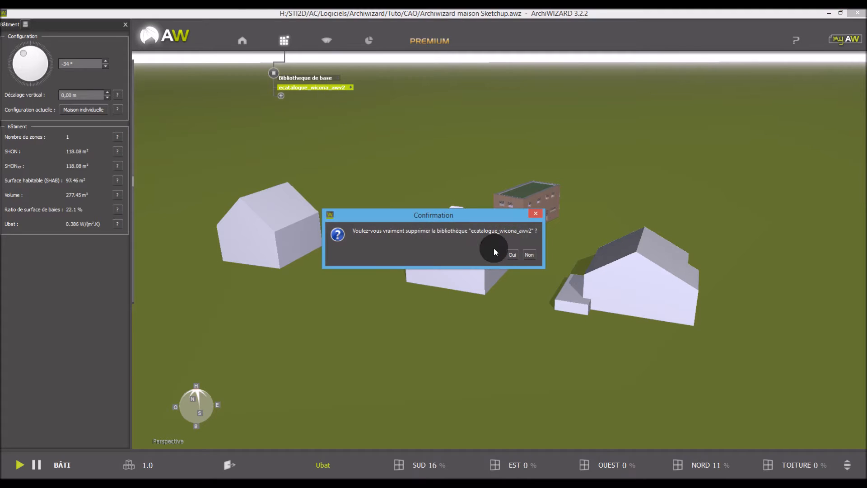
{"action": "left_click", "coordinate": [509, 251]}
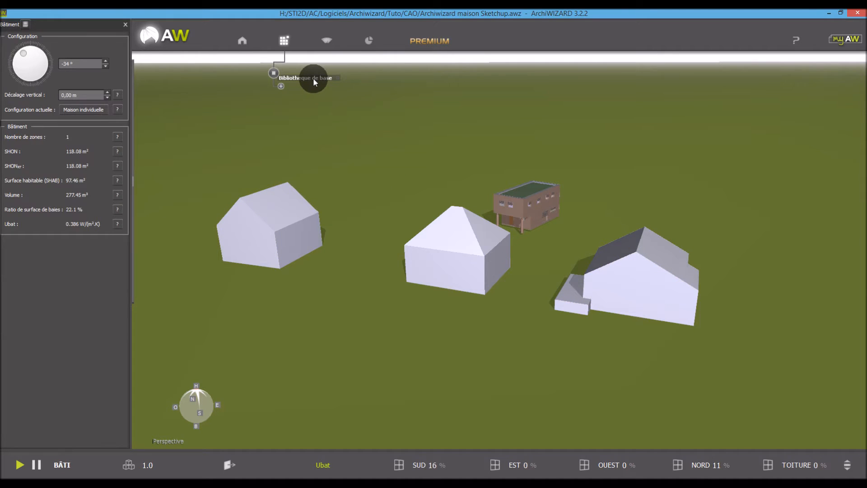
Place two neighbouring houses behind the brick building, using the Bâtiments objects under Objets divers in the base library.
{"action": "mouse_move", "coordinate": [344, 101]}
{"action": "middle_mouse_down"}
{"action": "mouse_move", "coordinate": [359, 124]}
{"action": "mouse_move", "coordinate": [345, 101]}
{"action": "middle_mouse_up"}
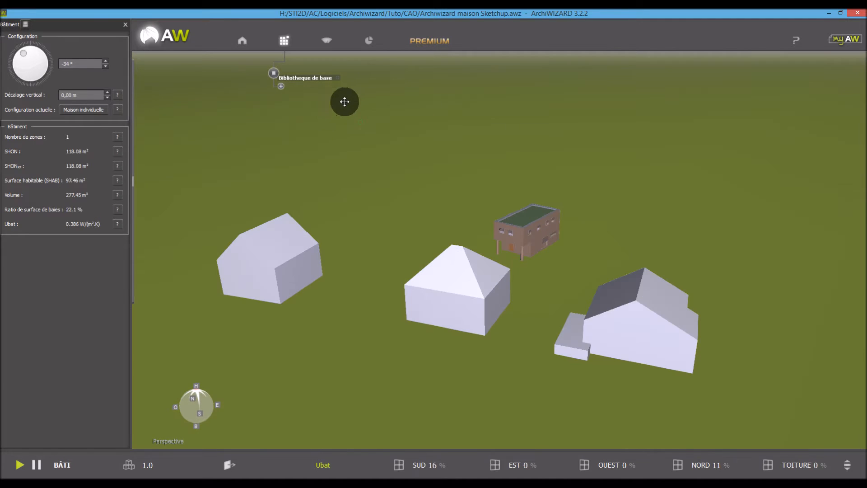
{"action": "left_click", "coordinate": [338, 78]}
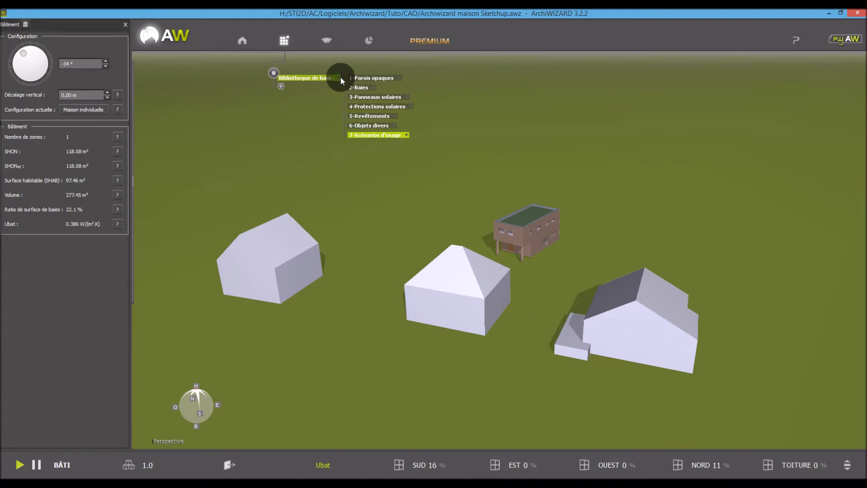
{"action": "left_click", "coordinate": [393, 125]}
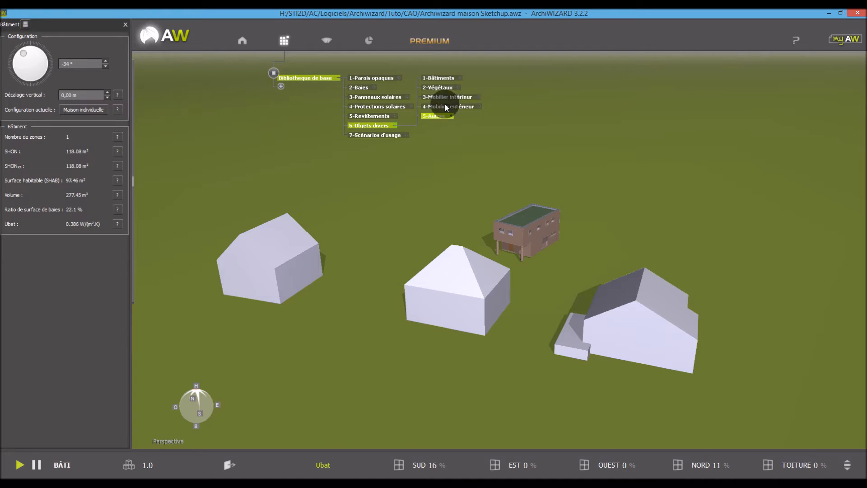
{"action": "left_click", "coordinate": [459, 78]}
{"action": "left_click_drag", "start_coordinate": [531, 88], "coordinate": [446, 206]}
{"action": "mouse_move", "coordinate": [523, 200]}
{"action": "right_mouse_down"}
{"action": "mouse_move", "coordinate": [521, 213]}
{"action": "mouse_move", "coordinate": [523, 183]}
{"action": "mouse_move", "coordinate": [523, 191]}
{"action": "right_mouse_up"}
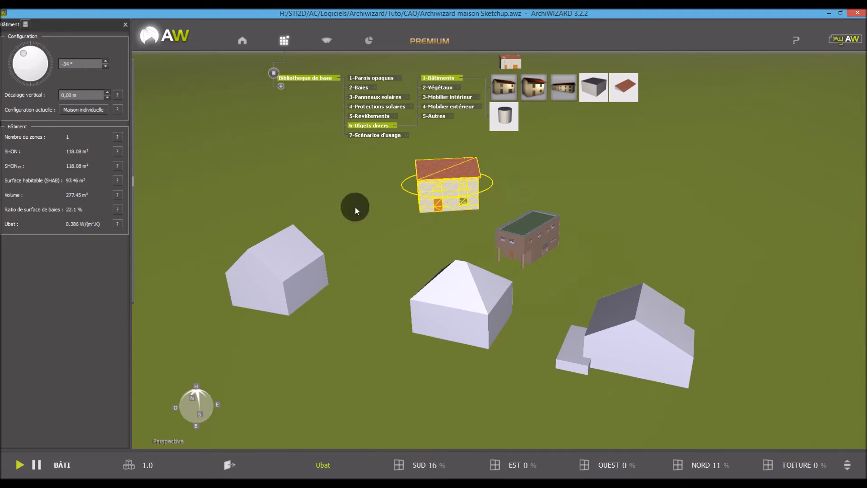
Try a building orientation of about -2°, restore it to -34°, and close the building properties.
{"action": "mouse_move", "coordinate": [24, 54]}
{"action": "left_mouse_down"}
{"action": "mouse_move", "coordinate": [13, 50]}
{"action": "mouse_move", "coordinate": [32, 51]}
{"action": "left_mouse_up"}
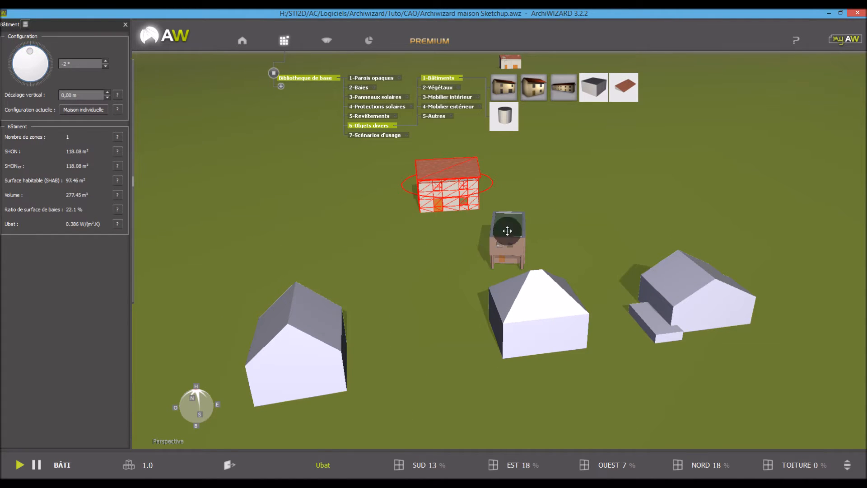
{"action": "double_click", "coordinate": [76, 64]}
{"action": "type", "text": "-34"}
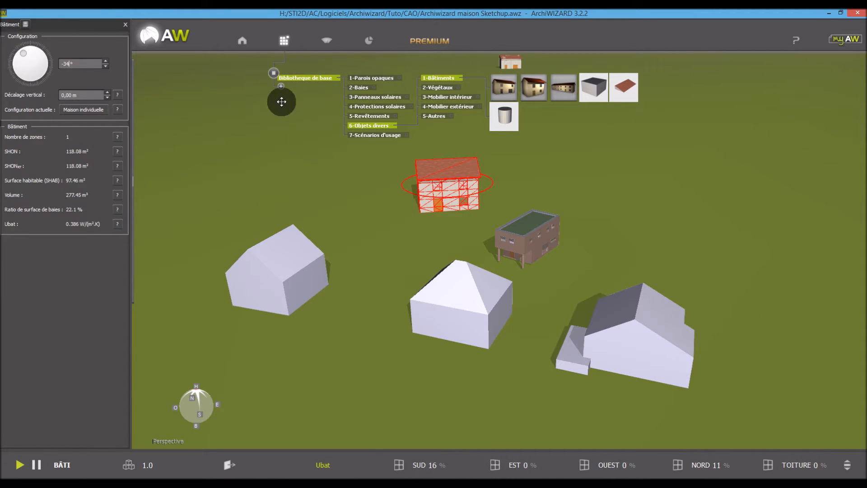
{"action": "left_click", "coordinate": [285, 45]}
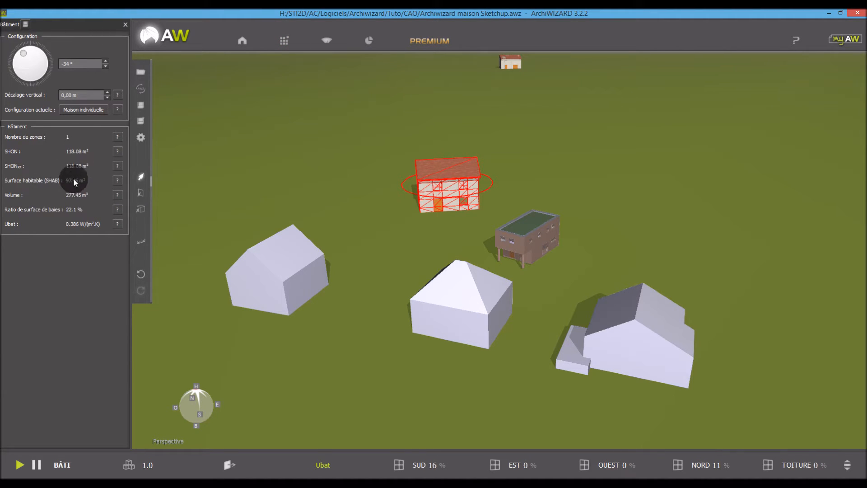
{"action": "left_click", "coordinate": [125, 23]}
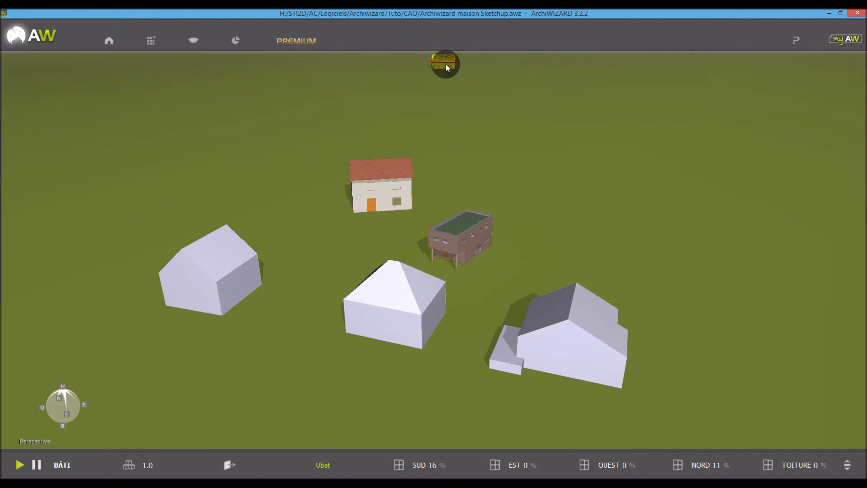
Delete the two library houses placed behind the brick building.
{"action": "key", "text": "Delete"}
{"action": "left_click", "coordinate": [390, 178]}
{"action": "key", "text": "Delete"}
{"action": "mouse_move", "coordinate": [439, 185]}
{"action": "middle_mouse_down"}
{"action": "mouse_move", "coordinate": [437, 175]}
{"action": "mouse_move", "coordinate": [437, 193]}
{"action": "middle_mouse_up"}
{"action": "scroll", "coordinate": [438, 195], "scroll_direction": "down", "scroll_amount": 2}
{"action": "scroll", "coordinate": [424, 320], "scroll_direction": "up", "scroll_amount": 2}
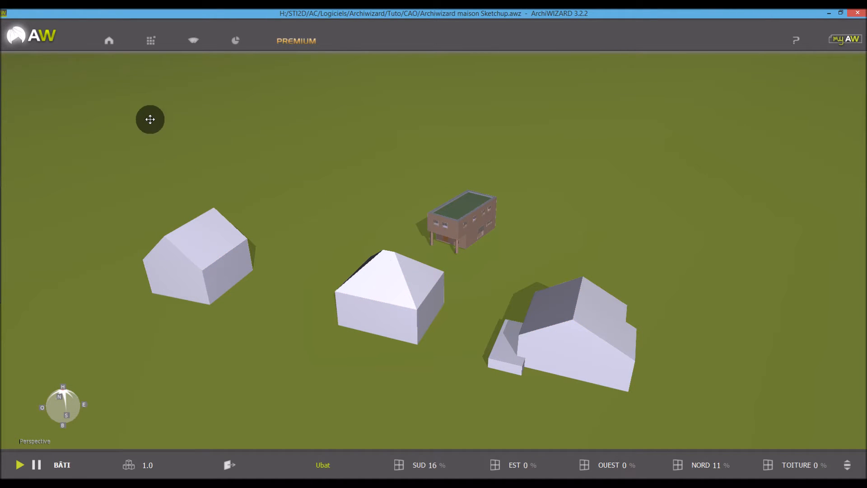
Open the Configurateur des parois for the brick building's exterior walls by selecting one of them in the model.
{"action": "left_click", "coordinate": [107, 45]}
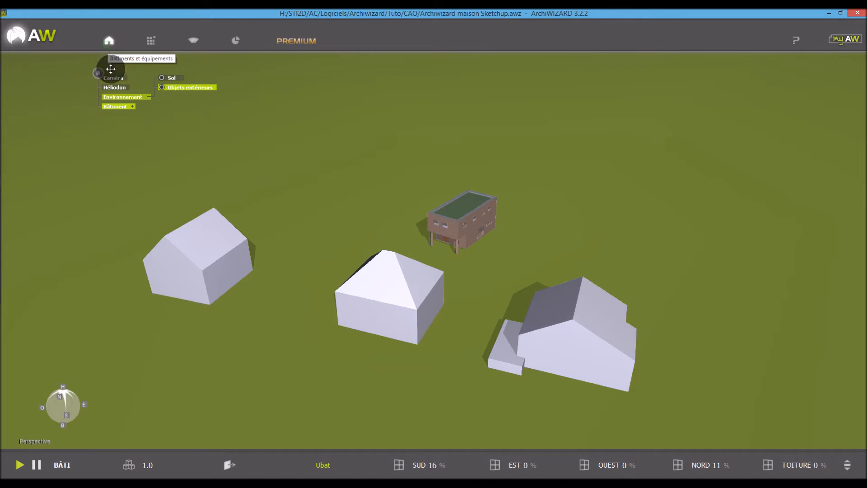
{"action": "left_click", "coordinate": [134, 107]}
{"action": "left_click", "coordinate": [174, 78]}
{"action": "left_click", "coordinate": [230, 80]}
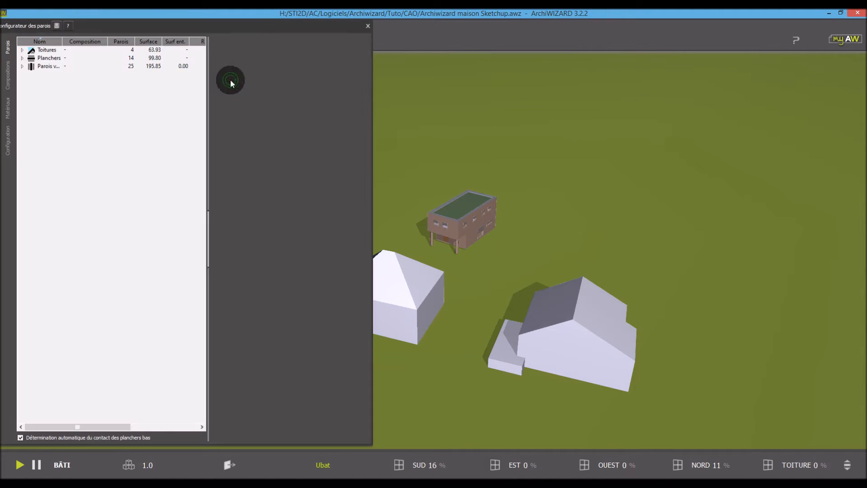
{"action": "left_click", "coordinate": [367, 26]}
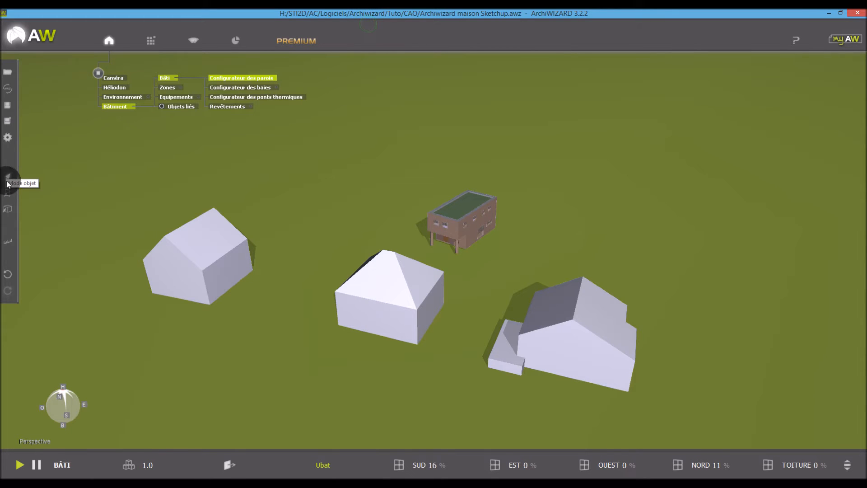
{"action": "scroll", "coordinate": [348, 250], "scroll_direction": "up", "scroll_amount": 5}
{"action": "scroll", "coordinate": [580, 230], "scroll_direction": "up", "scroll_amount": 4}
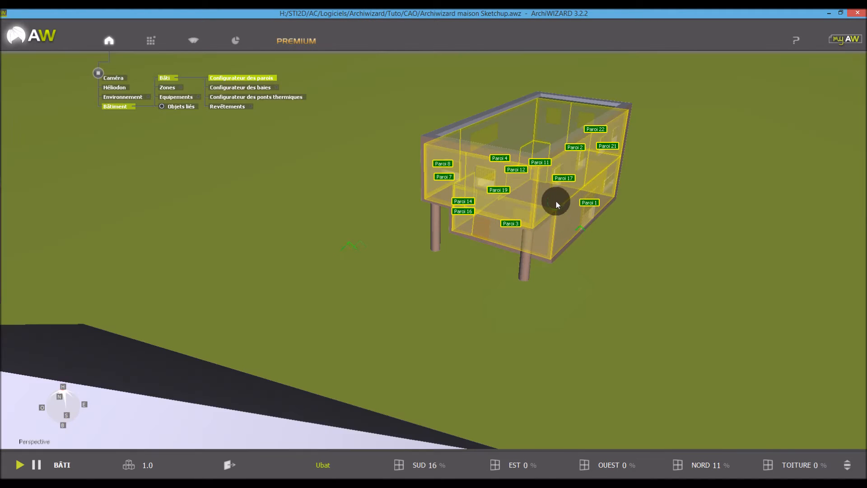
{"action": "left_click", "coordinate": [555, 201]}
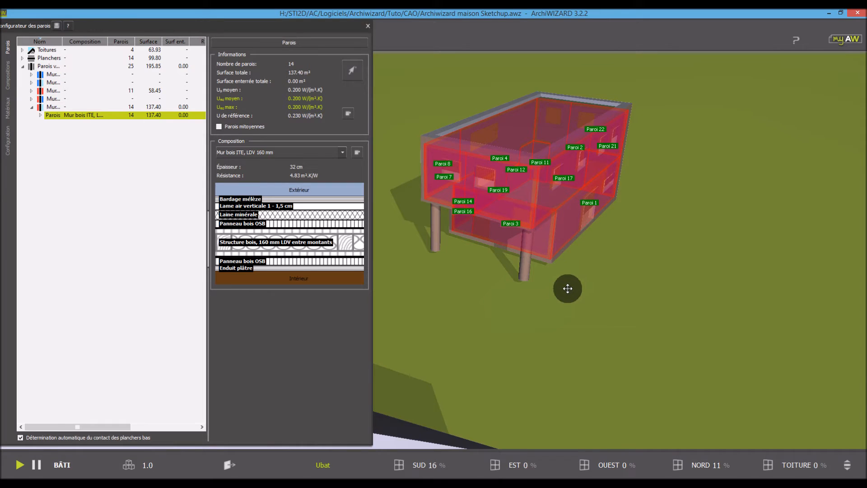
{"action": "mouse_move", "coordinate": [551, 289]}
{"action": "left_mouse_down"}
{"action": "mouse_move", "coordinate": [555, 297]}
{"action": "mouse_move", "coordinate": [539, 300]}
{"action": "left_mouse_up"}
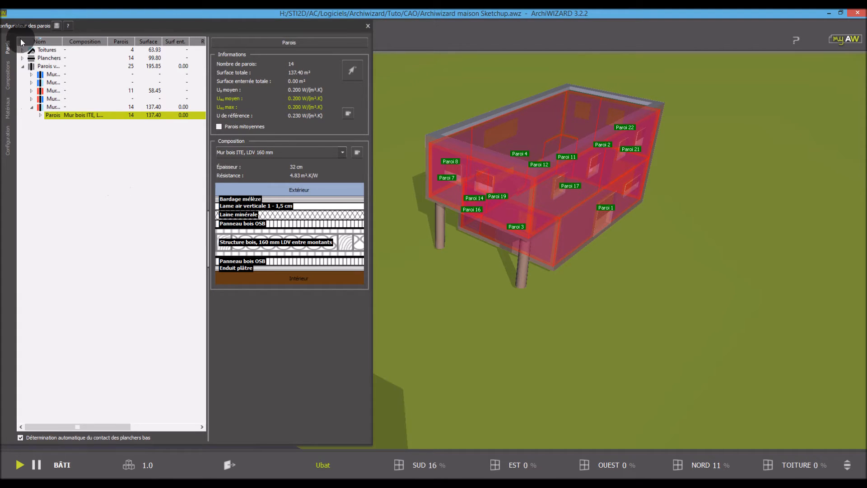
{"action": "left_click_drag", "start_coordinate": [142, 20], "coordinate": [166, 20]}
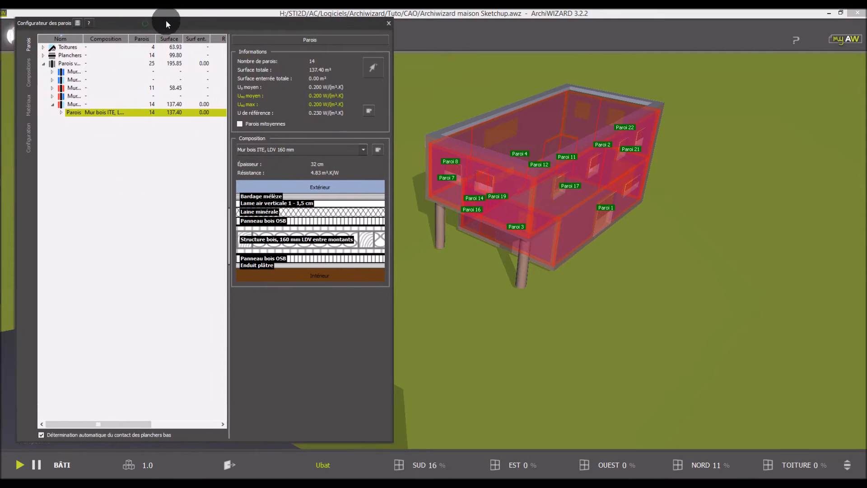
Examine the wall compositions Mur bois ITE, LDV 160 mm and Cloison légère, plus the horizontal composition Pl bois haut à poutres en I + PSX.
{"action": "left_click", "coordinate": [32, 71]}
{"action": "left_click", "coordinate": [44, 47]}
{"action": "left_click", "coordinate": [42, 71]}
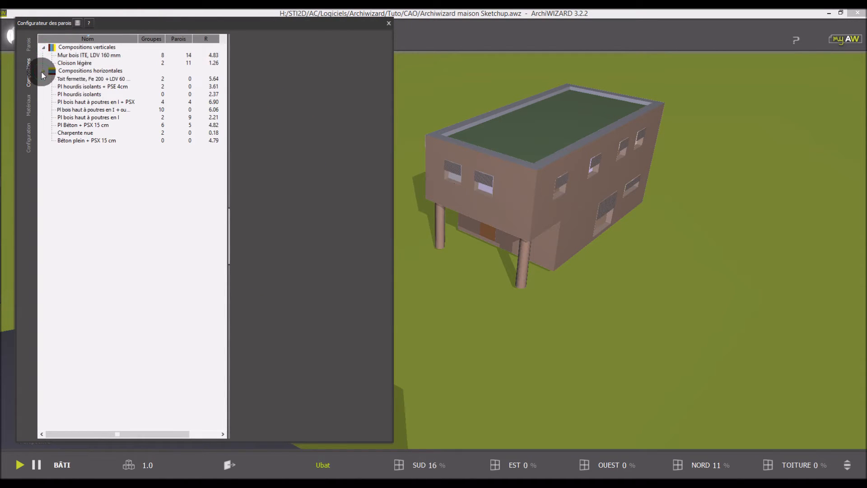
{"action": "left_click", "coordinate": [186, 55]}
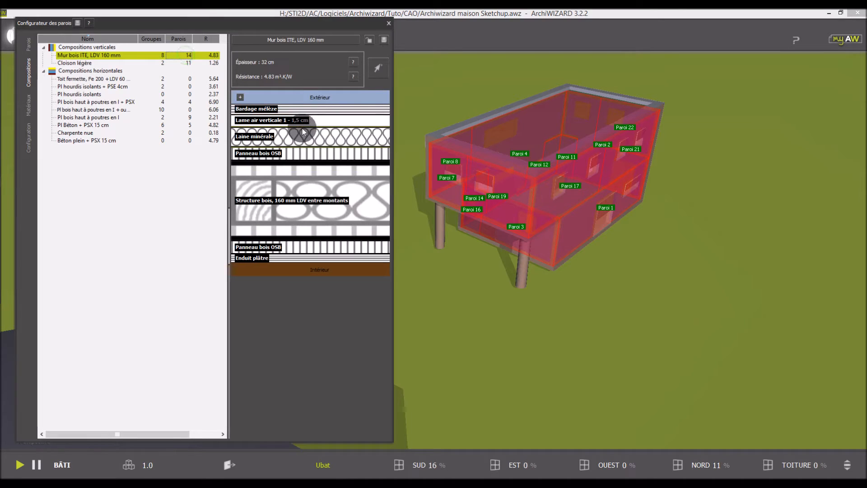
{"action": "left_click", "coordinate": [109, 63]}
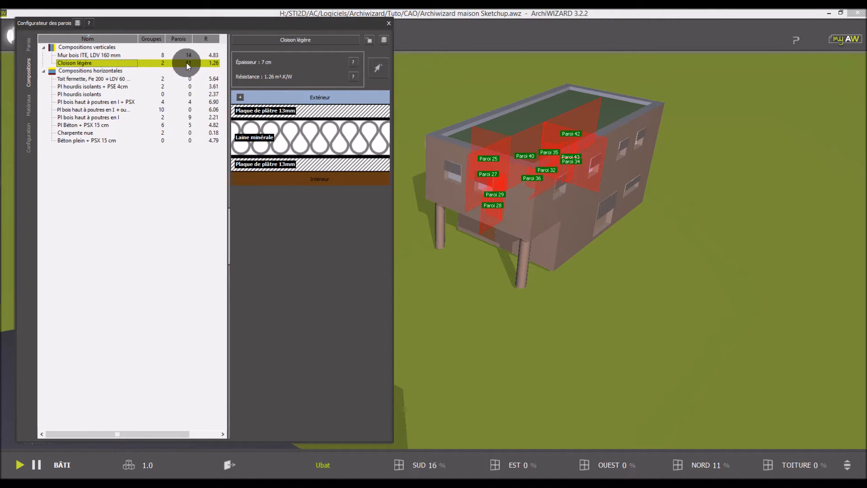
{"action": "left_click", "coordinate": [177, 103]}
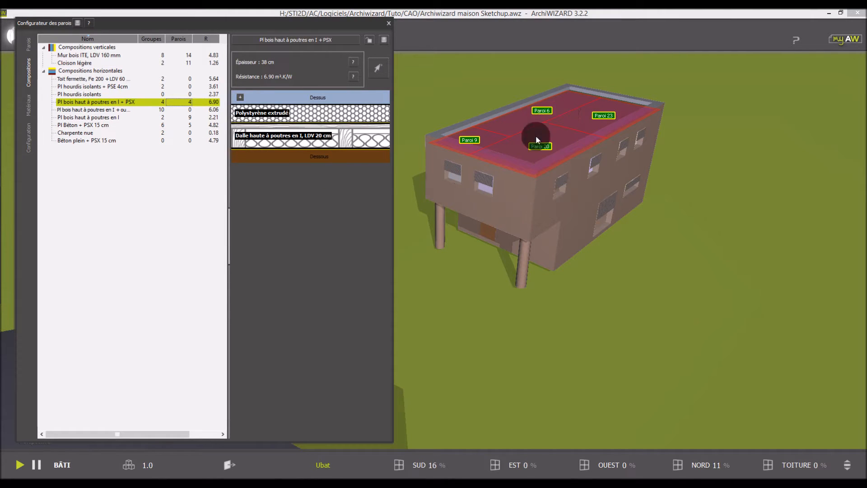
In the Mur bois ITE, LDV 160 mm composition, replace the Laine minérale layer with Polystyrène extrudé at 20 cm thickness.
{"action": "left_click", "coordinate": [99, 57]}
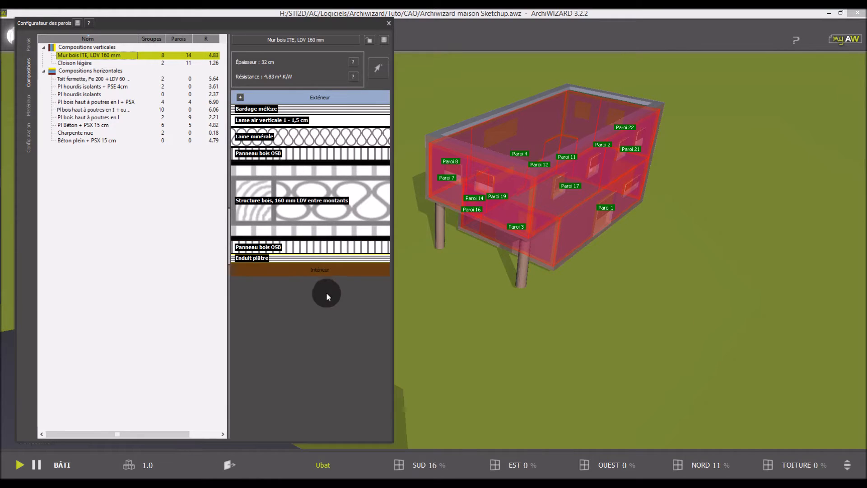
{"action": "left_click", "coordinate": [283, 139]}
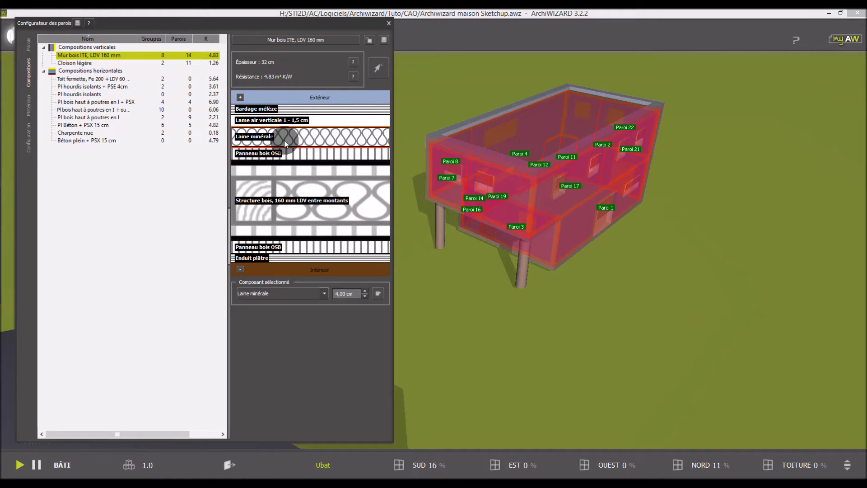
{"action": "left_click", "coordinate": [323, 294]}
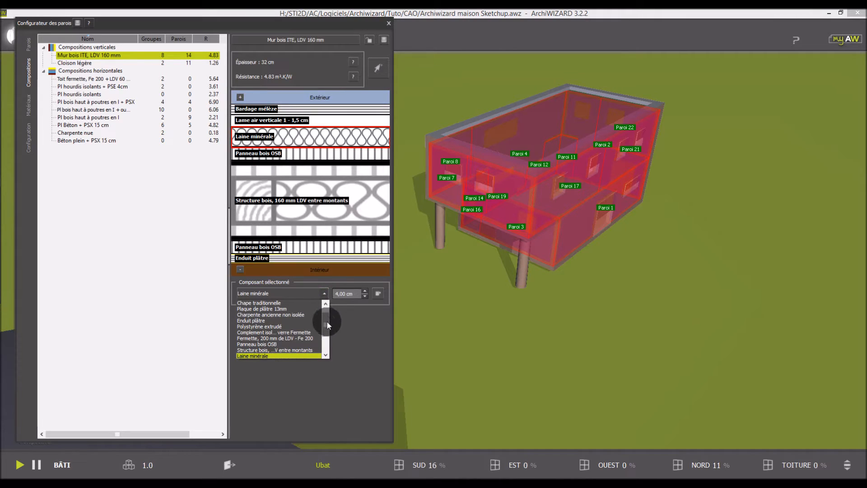
{"action": "left_click_drag", "start_coordinate": [326, 320], "coordinate": [326, 313]}
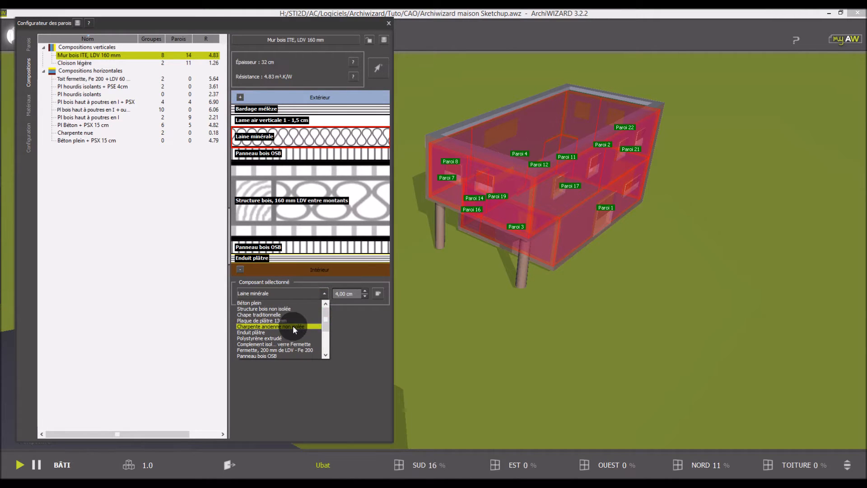
{"action": "left_click", "coordinate": [293, 338]}
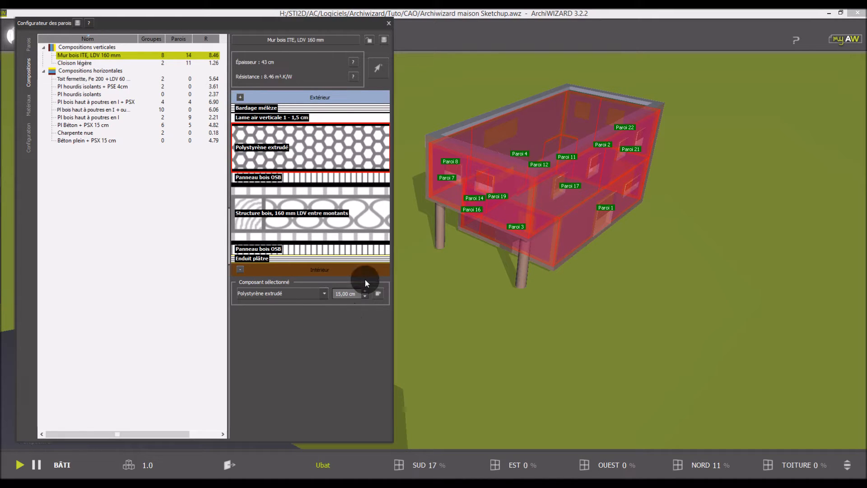
{"action": "left_click_drag", "start_coordinate": [358, 293], "coordinate": [327, 296]}
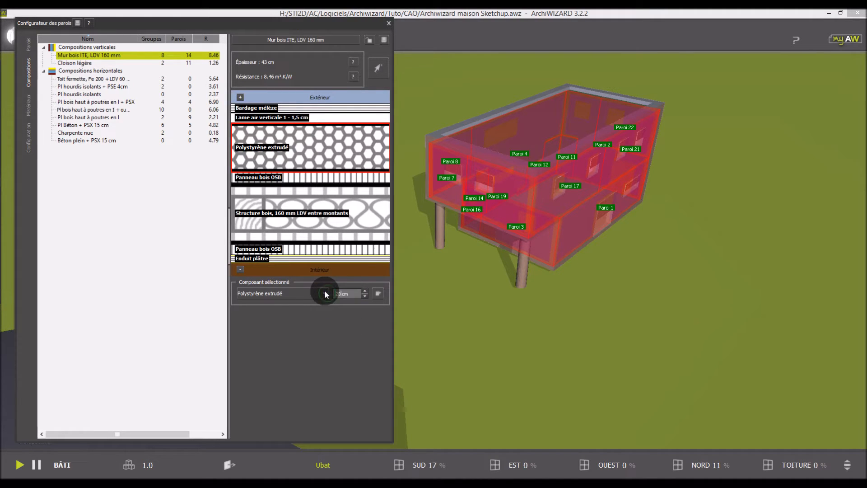
{"action": "key", "text": "Return"}
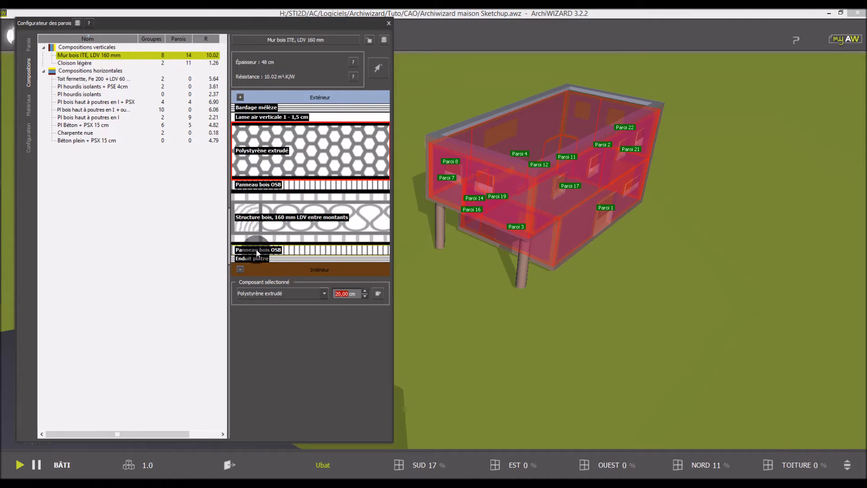
Delete the Polystyrène extrudé layer and add a 12 cm Laine minérale layer on the exterior side of the wall composition.
{"action": "left_click", "coordinate": [241, 269]}
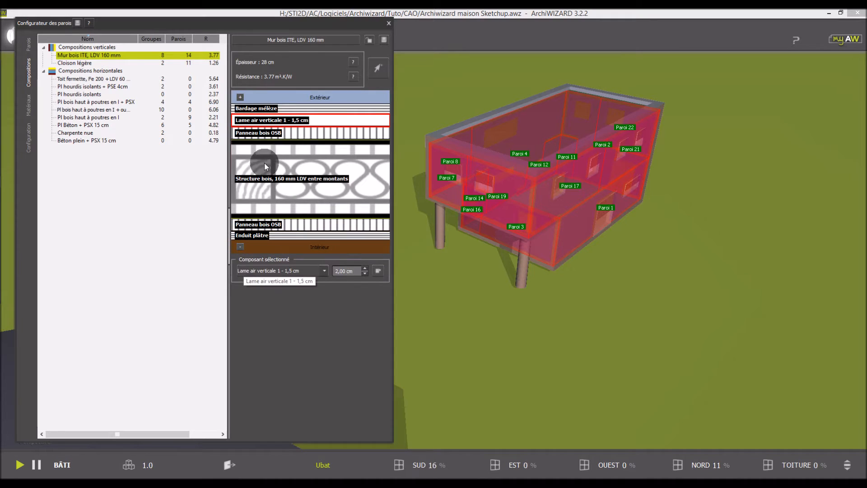
{"action": "left_click", "coordinate": [240, 97]}
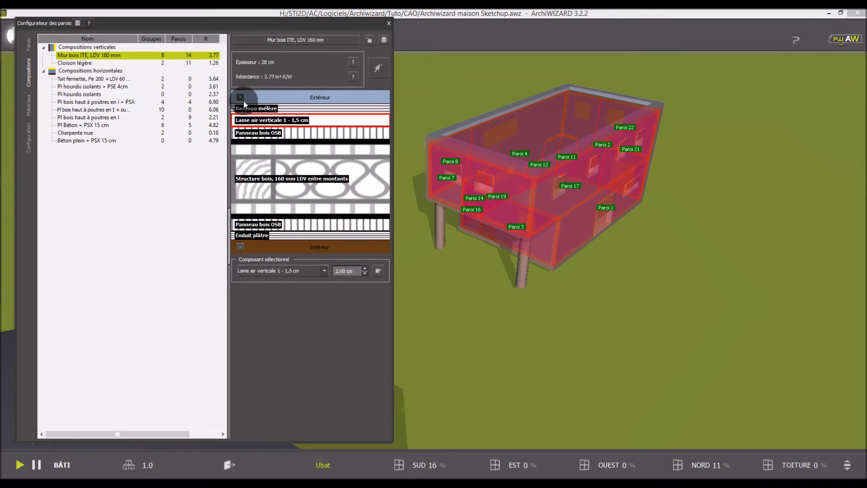
{"action": "left_click", "coordinate": [290, 111]}
{"action": "left_click", "coordinate": [324, 293]}
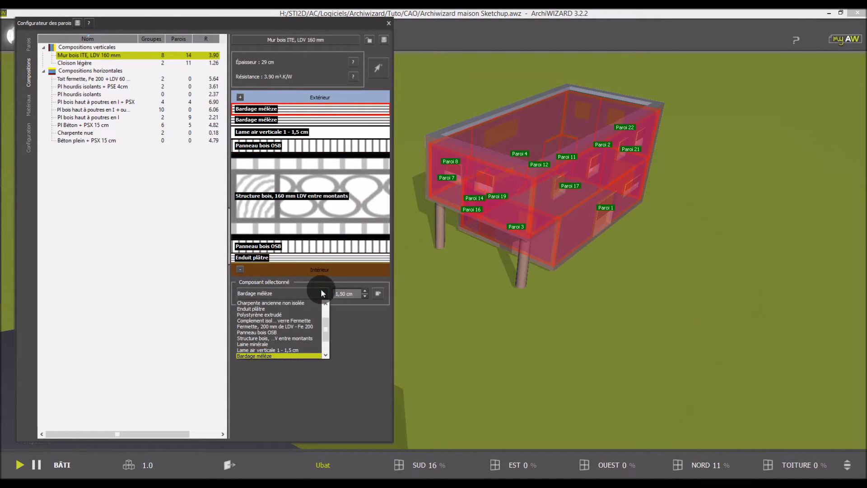
{"action": "scroll", "coordinate": [297, 334], "scroll_direction": "down", "scroll_amount": 1}
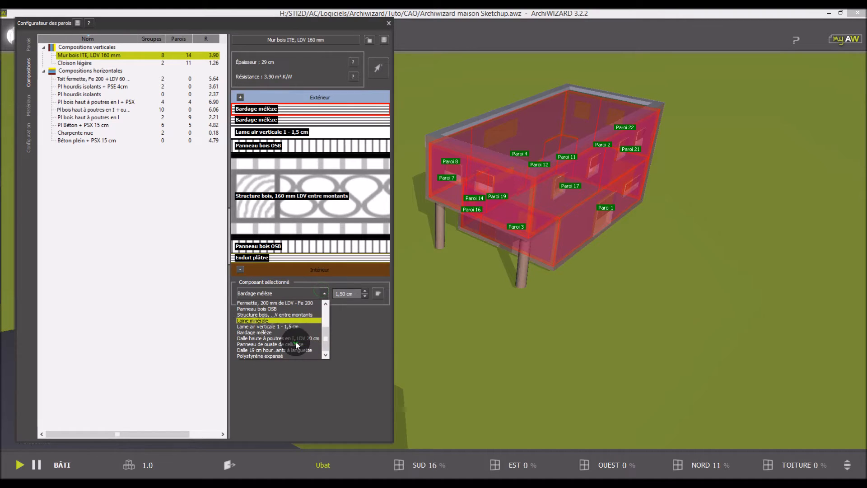
{"action": "left_click", "coordinate": [278, 321]}
{"action": "left_click_drag", "start_coordinate": [355, 294], "coordinate": [323, 294]}
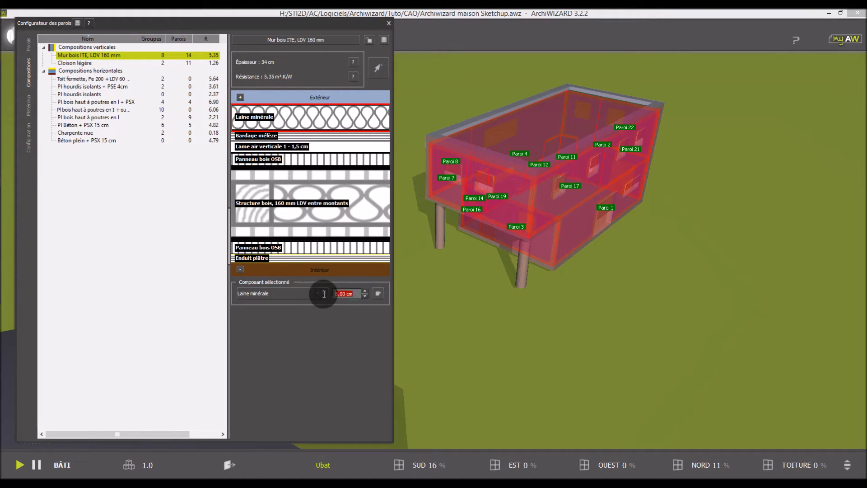
{"action": "type", "text": "12"}
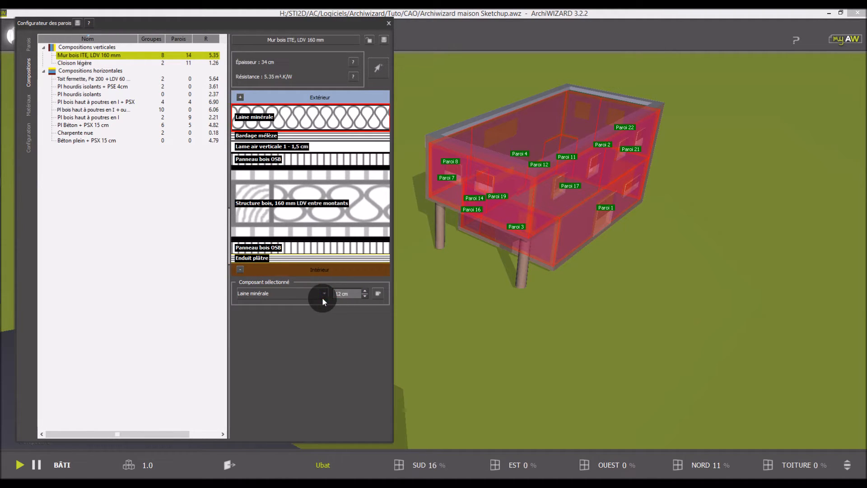
{"action": "left_click", "coordinate": [354, 319]}
Move the Laine minérale layer between the vertical air gap and the outer Panneau bois OSB.
{"action": "left_click_drag", "start_coordinate": [304, 129], "coordinate": [316, 177]}
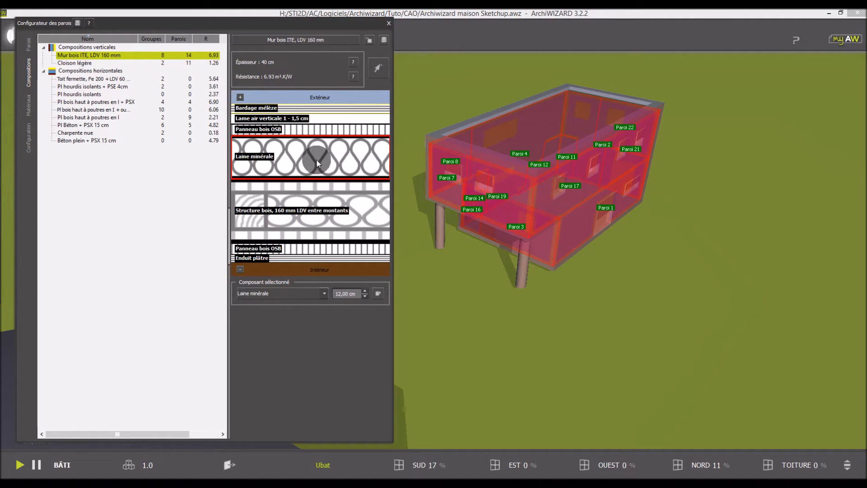
{"action": "mouse_move", "coordinate": [318, 145]}
{"action": "left_mouse_down"}
{"action": "mouse_move", "coordinate": [315, 127]}
{"action": "mouse_move", "coordinate": [317, 136]}
{"action": "left_mouse_up"}
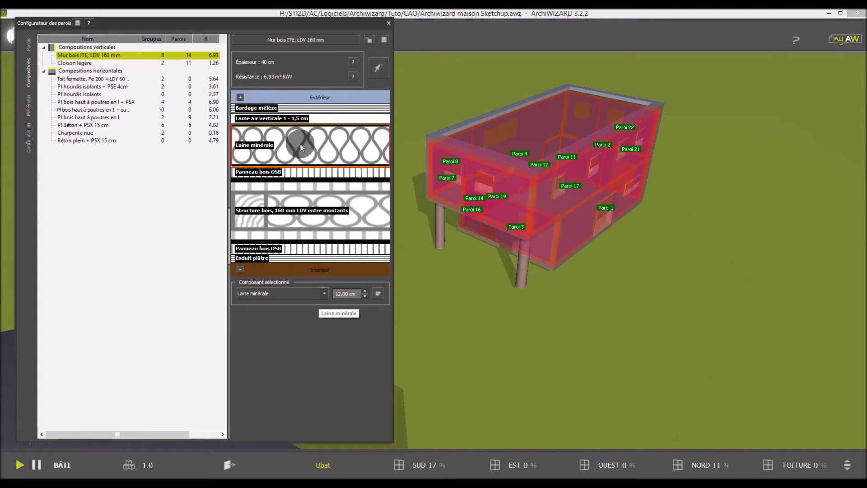
{"action": "left_click_drag", "start_coordinate": [319, 116], "coordinate": [318, 271]}
{"action": "left_click", "coordinate": [323, 295]}
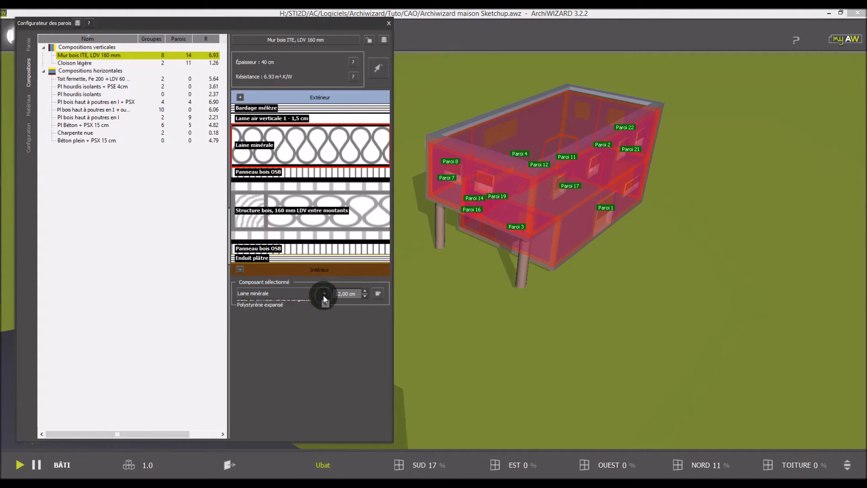
{"action": "left_click", "coordinate": [322, 293]}
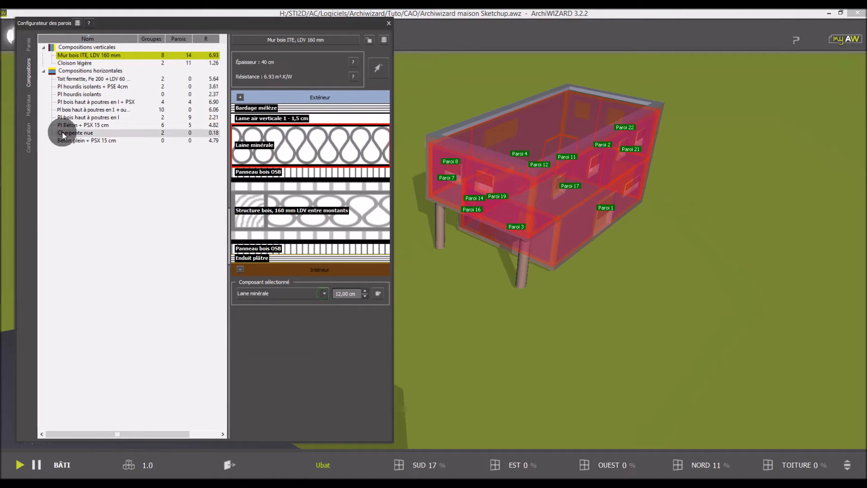
Examine the properties of the wood structure, polystyrene and Plaque de plâtre 13mm materials, and cancel renaming the plasterboard.
{"action": "left_click", "coordinate": [29, 105]}
{"action": "left_click", "coordinate": [118, 47]}
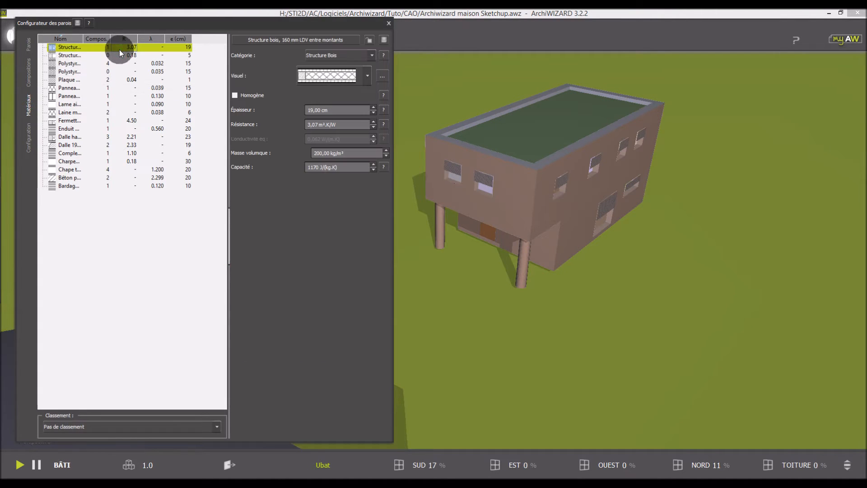
{"action": "left_click", "coordinate": [120, 65]}
{"action": "left_click", "coordinate": [120, 80]}
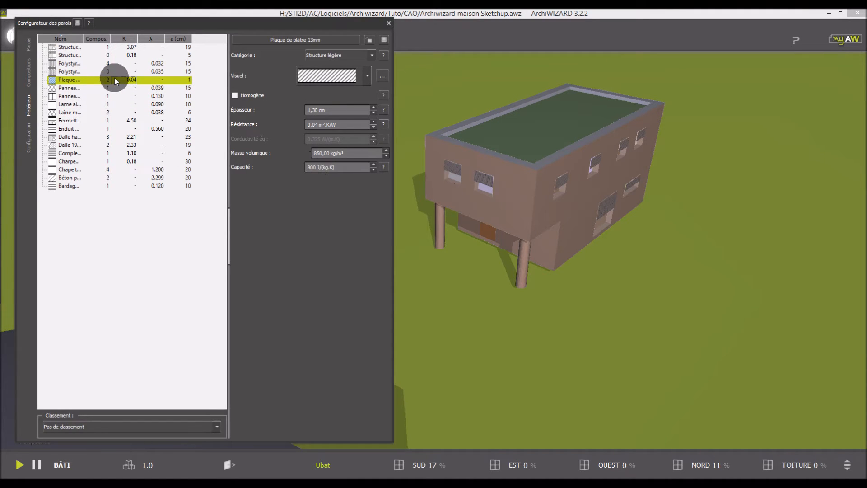
{"action": "right_click", "coordinate": [95, 81]}
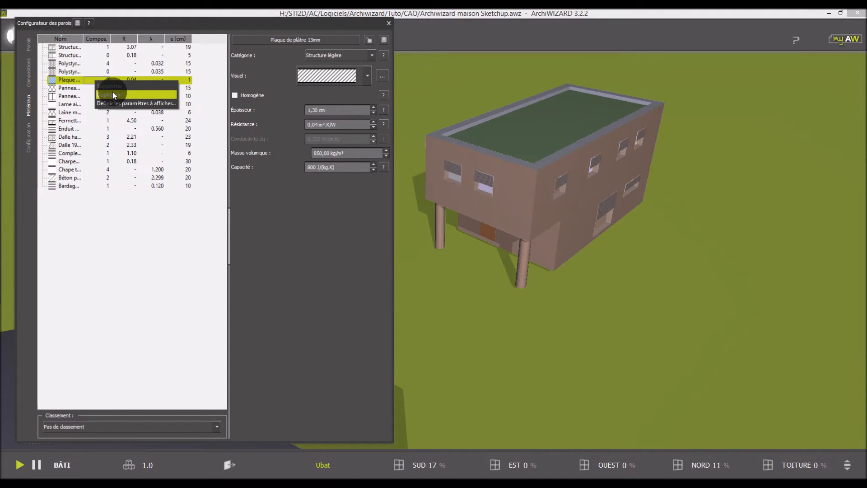
{"action": "left_click", "coordinate": [315, 40]}
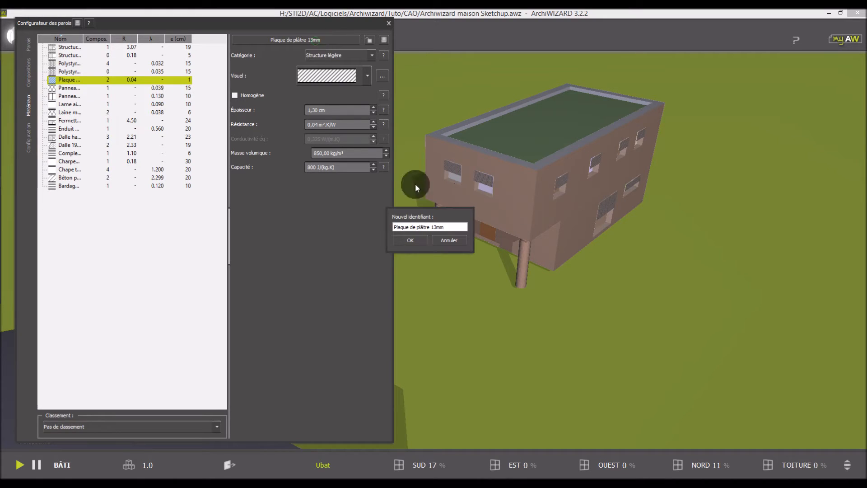
{"action": "left_click", "coordinate": [446, 242]}
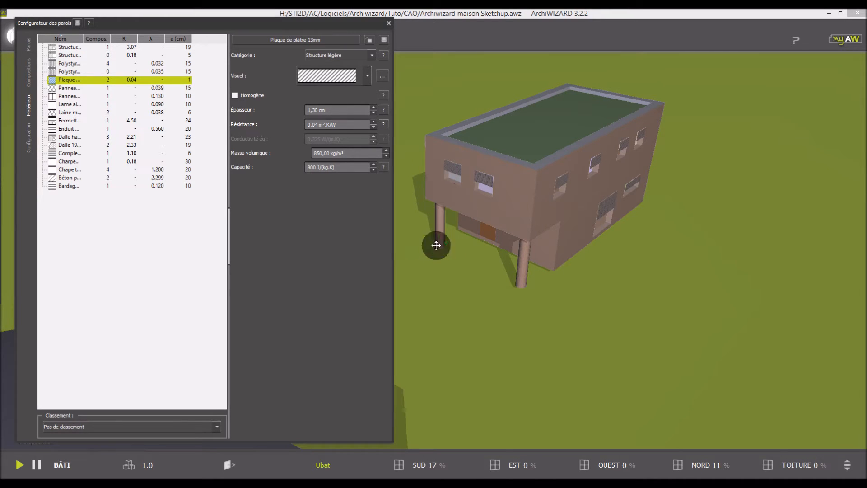
Review the default compositions assigned to each wall, floor and roof type, and return to the compositions list.
{"action": "left_click", "coordinate": [35, 141]}
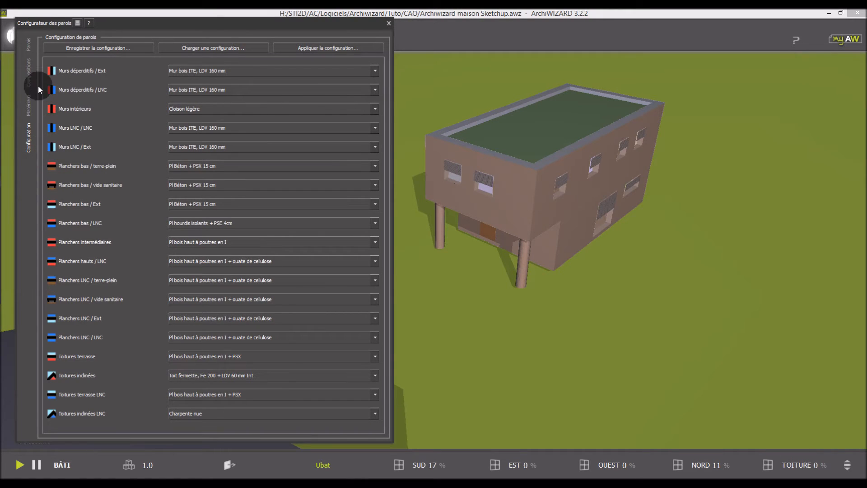
{"action": "left_click", "coordinate": [26, 84]}
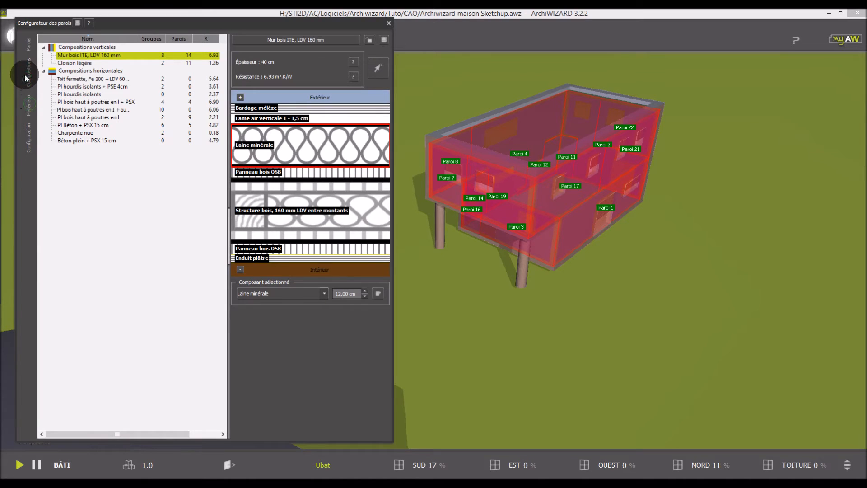
Examine the individual walls that use the Mur bois ITE, LDV 160 mm composition, including their surfaces and room contacts.
{"action": "left_click", "coordinate": [27, 48]}
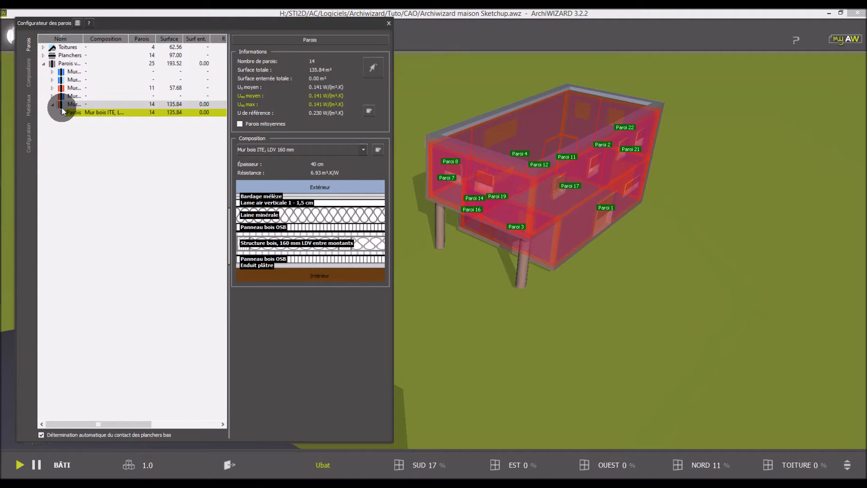
{"action": "left_click", "coordinate": [29, 132]}
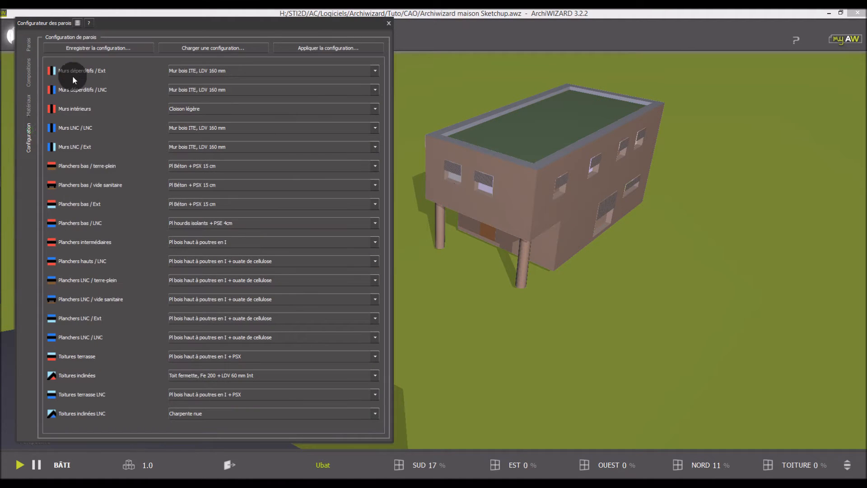
{"action": "left_click", "coordinate": [31, 45]}
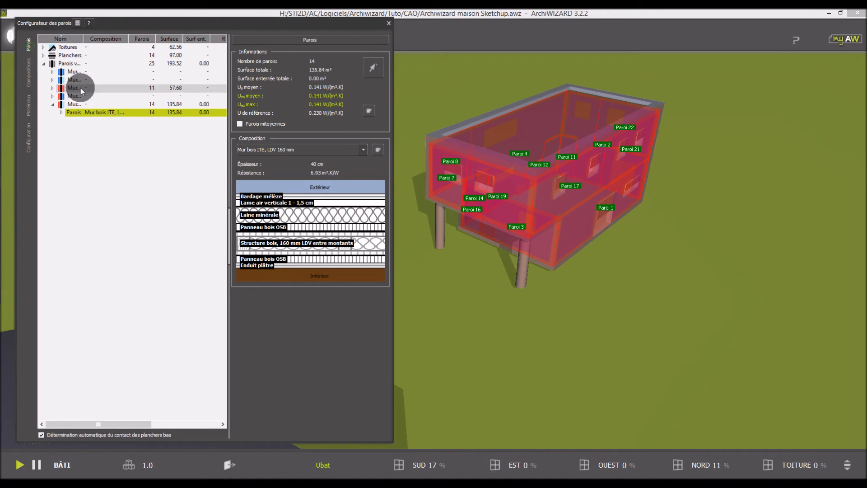
{"action": "left_click", "coordinate": [61, 112]}
{"action": "left_click", "coordinate": [103, 120]}
{"action": "left_click", "coordinate": [106, 129]}
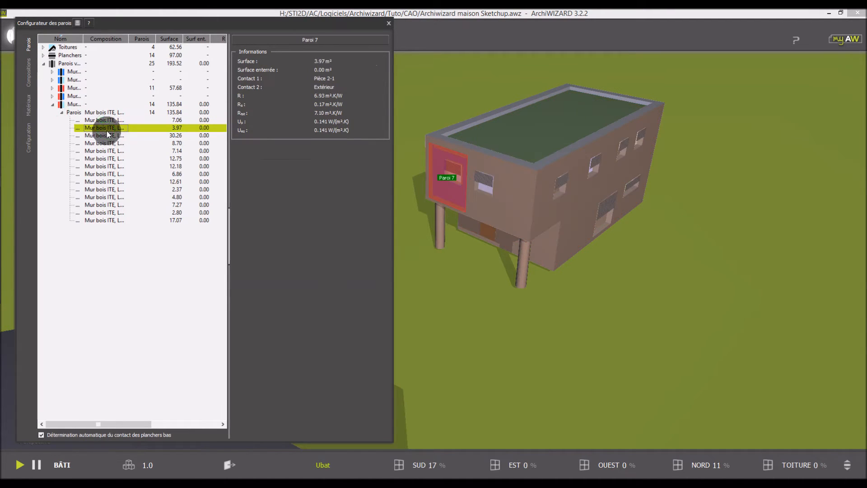
{"action": "left_click", "coordinate": [111, 151]}
{"action": "left_click", "coordinate": [113, 174]}
{"action": "left_click", "coordinate": [115, 189]}
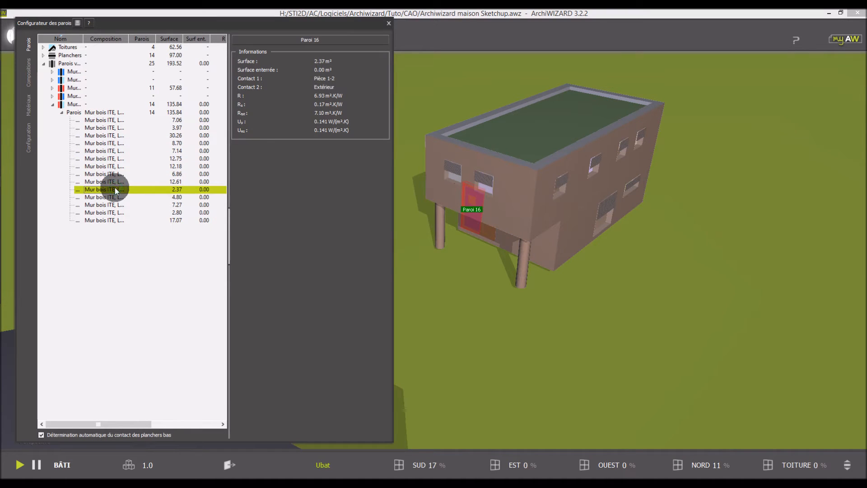
{"action": "left_click", "coordinate": [118, 166]}
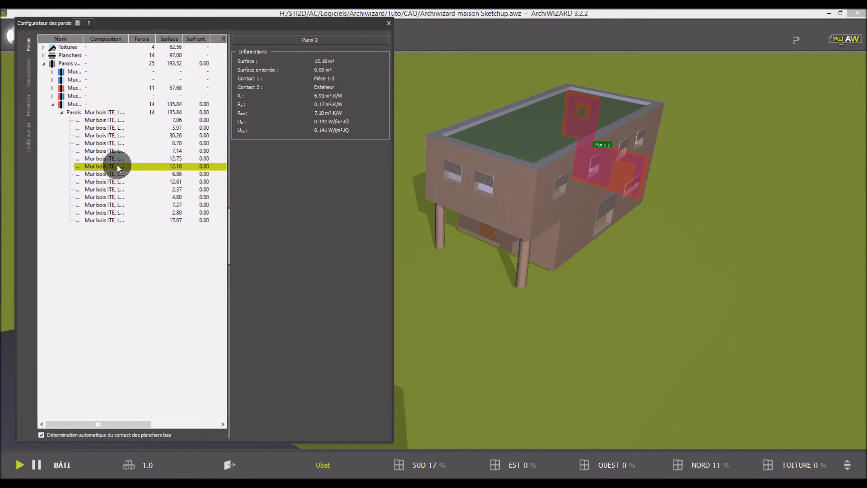
Widen the Composition column of the walls list and check the grouping commands available for Paroi 8.
{"action": "left_click_drag", "start_coordinate": [129, 39], "coordinate": [169, 38]}
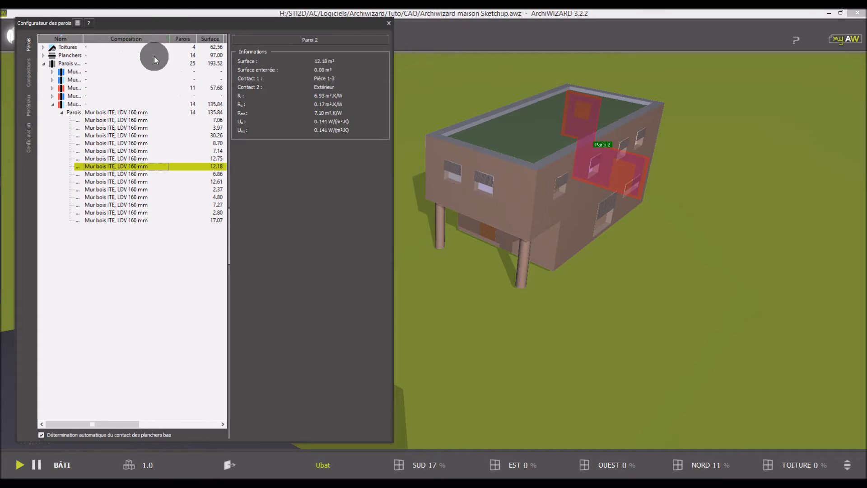
{"action": "left_click", "coordinate": [116, 119]}
{"action": "right_click", "coordinate": [115, 123]}
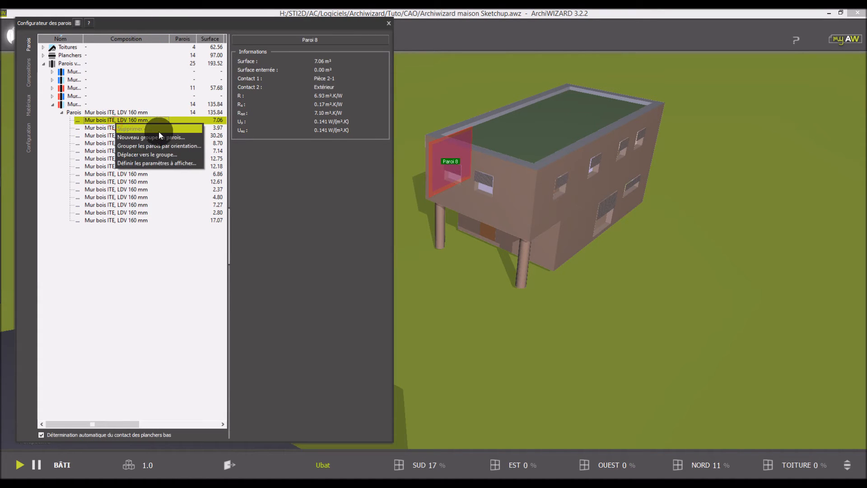
{"action": "left_click", "coordinate": [166, 258]}
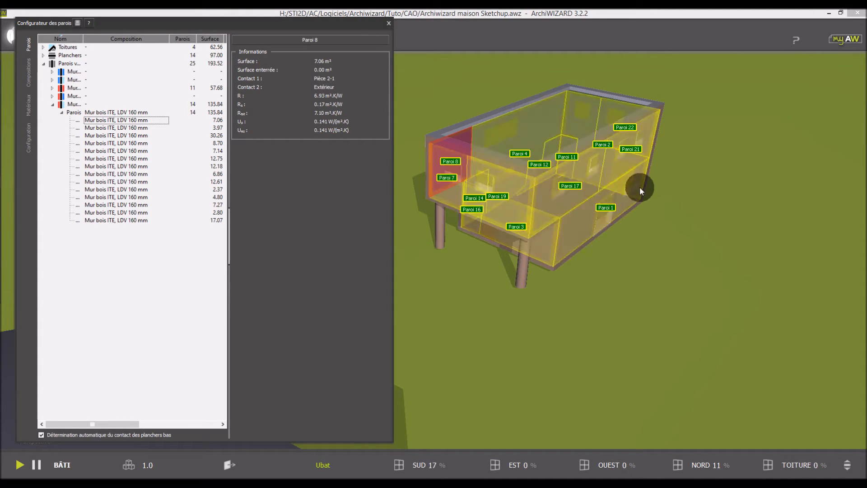
{"action": "left_click", "coordinate": [487, 274]}
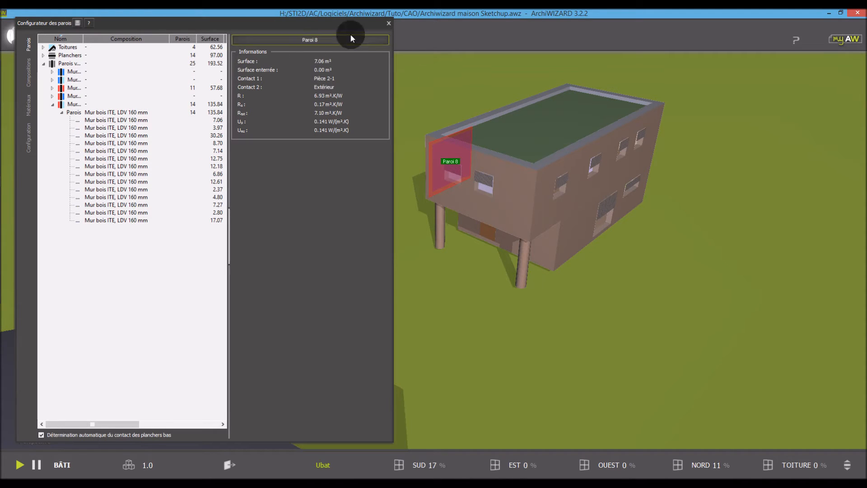
Close the wall configurator and open the bay configurator from window Baie 13 on the house's opposite side.
{"action": "left_click", "coordinate": [389, 23]}
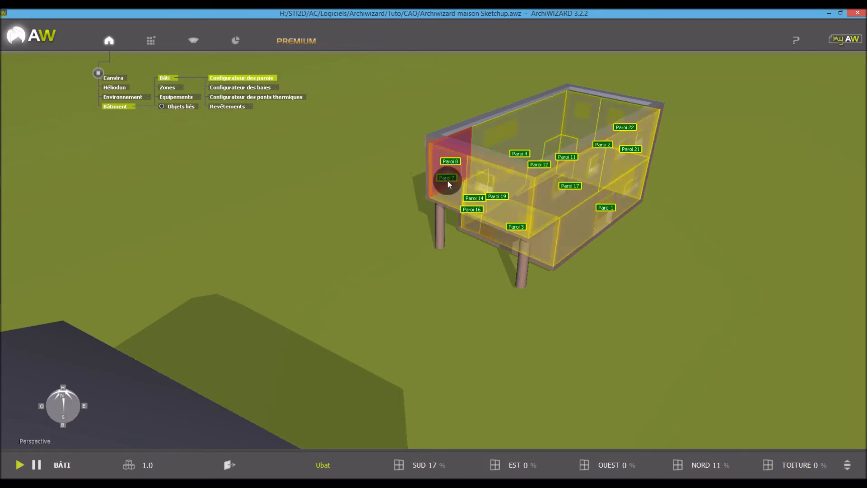
{"action": "left_click", "coordinate": [11, 177]}
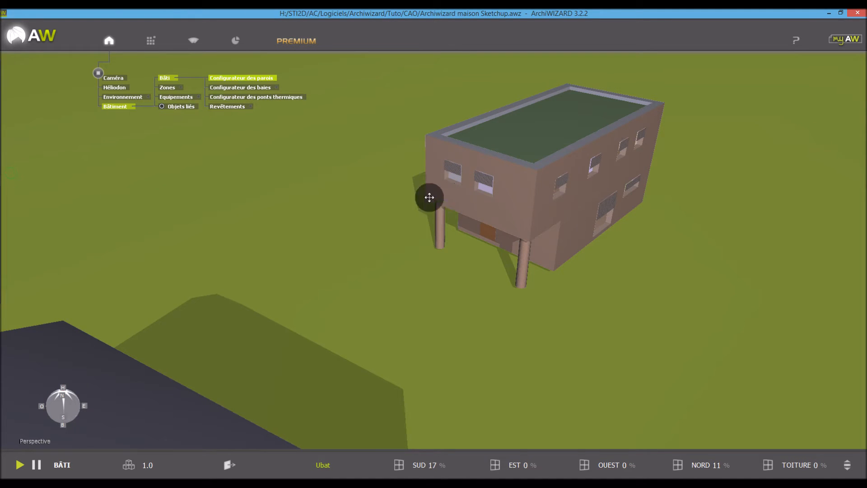
{"action": "left_click_drag", "start_coordinate": [669, 230], "coordinate": [445, 207]}
{"action": "double_click", "coordinate": [429, 209]}
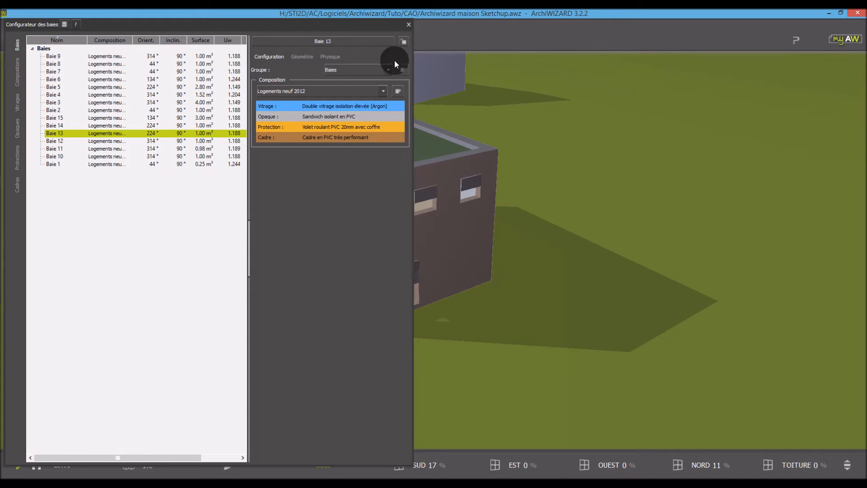
Widen the Composition column of the bays list so the full composition names are readable.
{"action": "scroll", "coordinate": [665, 151], "scroll_direction": "down", "scroll_amount": 3}
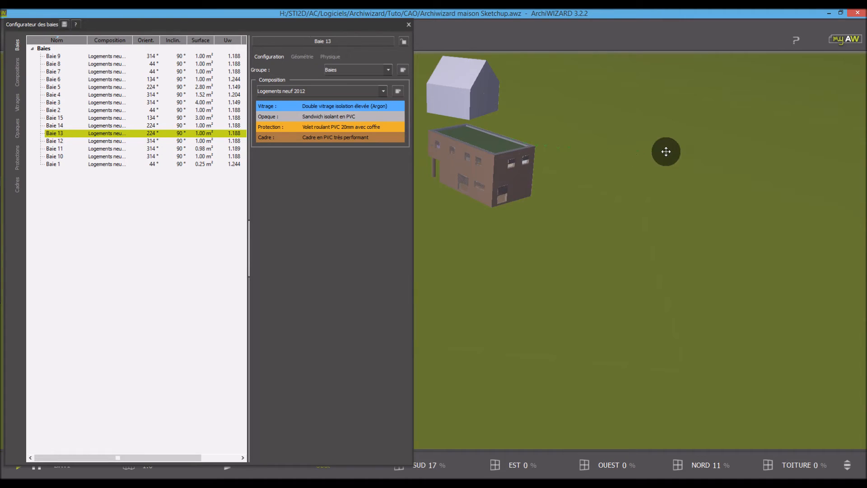
{"action": "left_click_drag", "start_coordinate": [665, 151], "coordinate": [515, 161]}
{"action": "scroll", "coordinate": [492, 155], "scroll_direction": "up", "scroll_amount": 4}
{"action": "scroll", "coordinate": [562, 170], "scroll_direction": "down", "scroll_amount": 3}
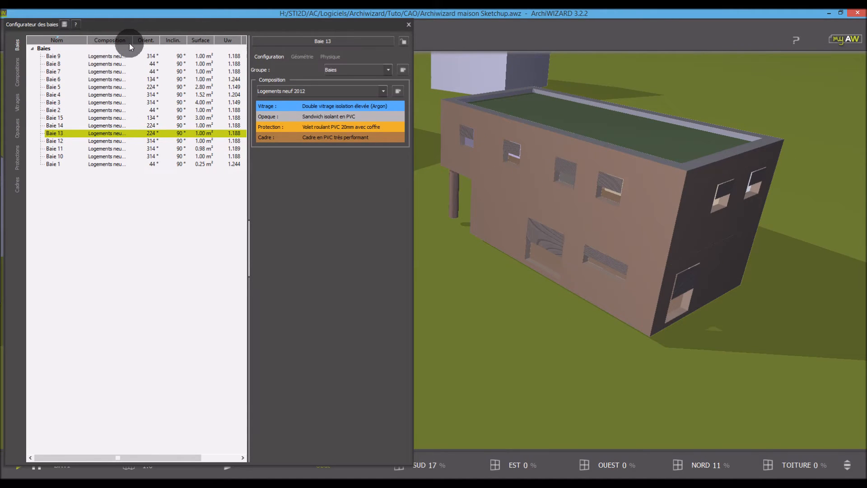
{"action": "left_click_drag", "start_coordinate": [131, 39], "coordinate": [173, 39]}
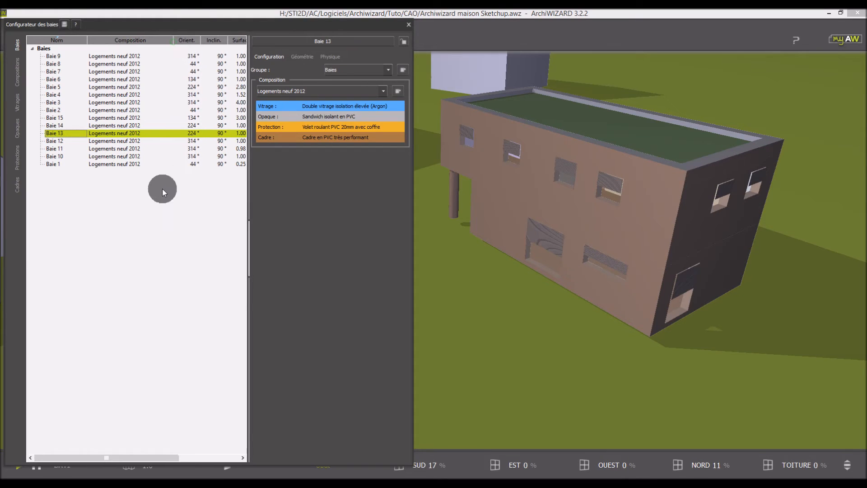
Create a new bay group named Baies Nord.
{"action": "left_click_drag", "start_coordinate": [512, 318], "coordinate": [501, 322]}
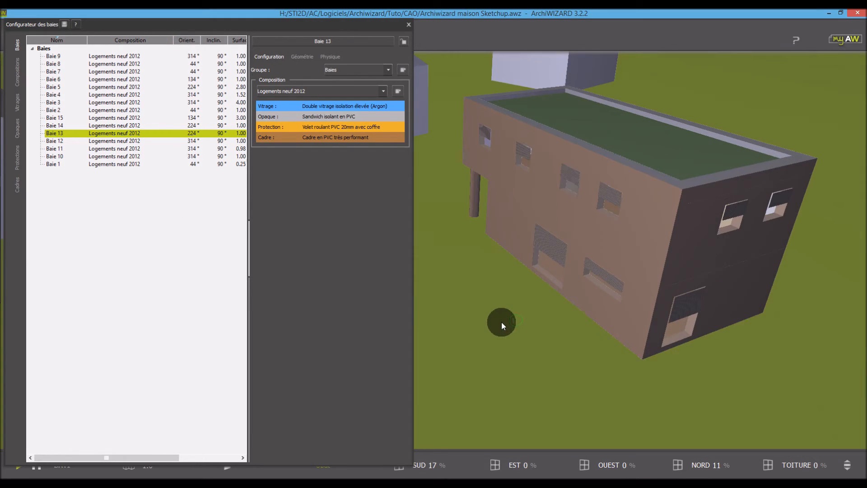
{"action": "scroll", "coordinate": [813, 260], "scroll_direction": "up", "scroll_amount": 3}
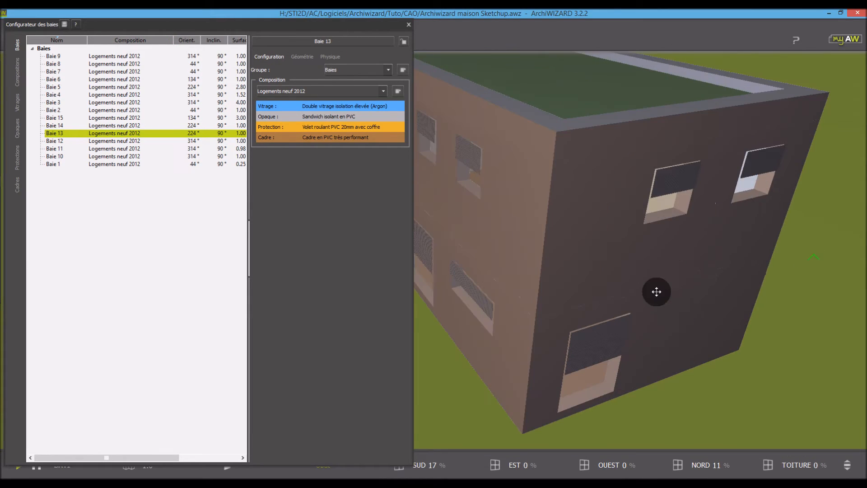
{"action": "scroll", "coordinate": [656, 296], "scroll_direction": "down", "scroll_amount": 2}
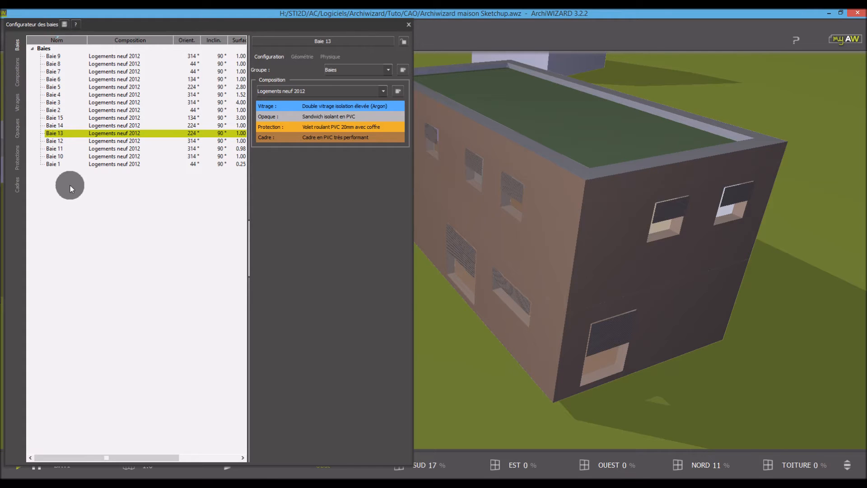
{"action": "right_click", "coordinate": [42, 49]}
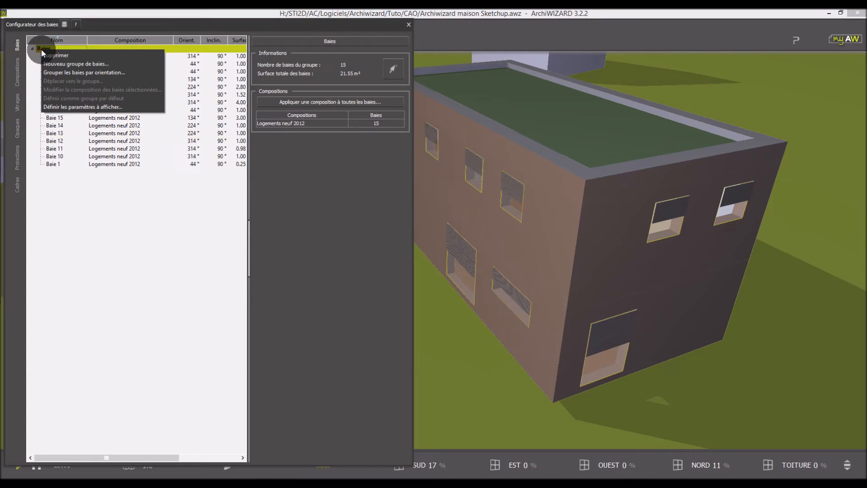
{"action": "left_click", "coordinate": [59, 64]}
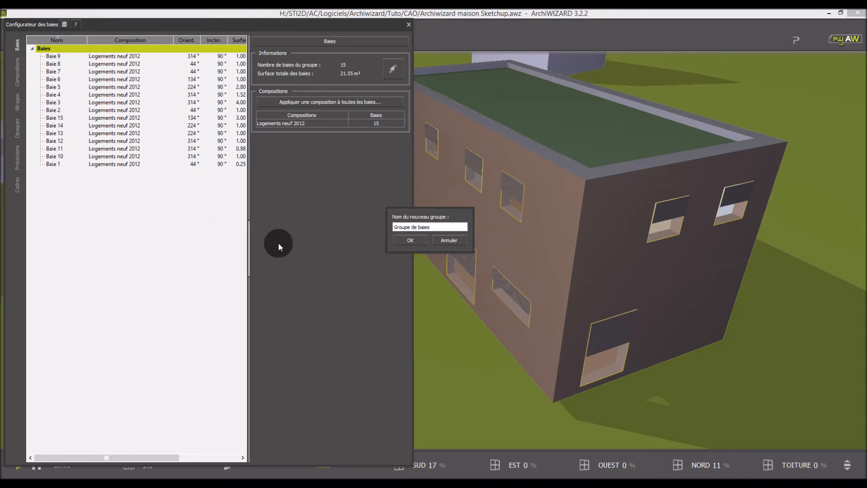
{"action": "left_click_drag", "start_coordinate": [445, 226], "coordinate": [382, 227]}
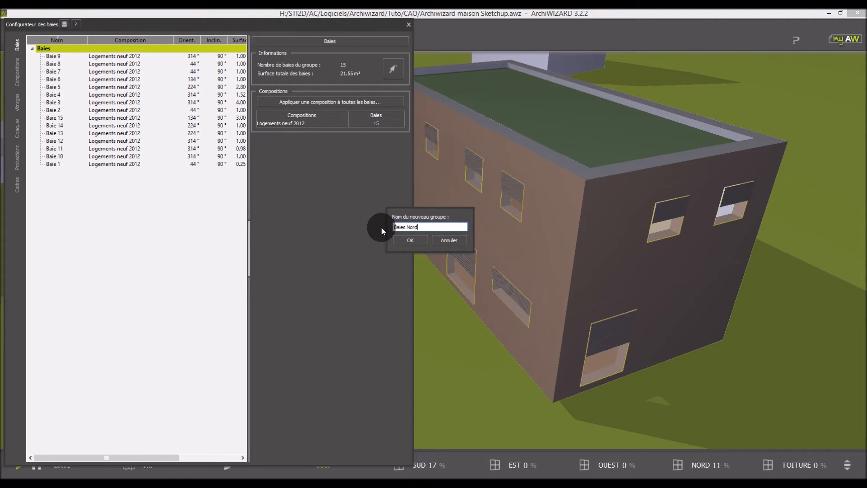
{"action": "left_click", "coordinate": [402, 240]}
Assign the two upper windows and the ground-floor opening of the shaded facade to the Baies Nord group.
{"action": "left_click", "coordinate": [64, 49]}
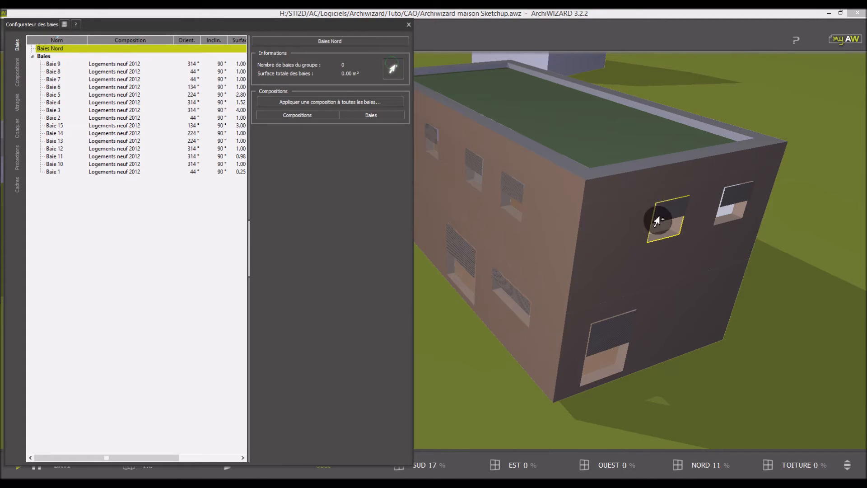
{"action": "left_click", "coordinate": [671, 225]}
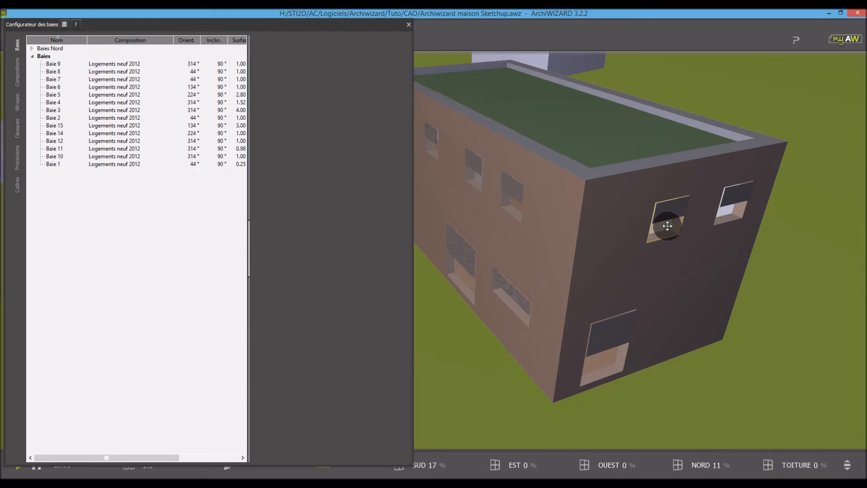
{"action": "left_click", "coordinate": [392, 69]}
{"action": "left_click", "coordinate": [727, 203]}
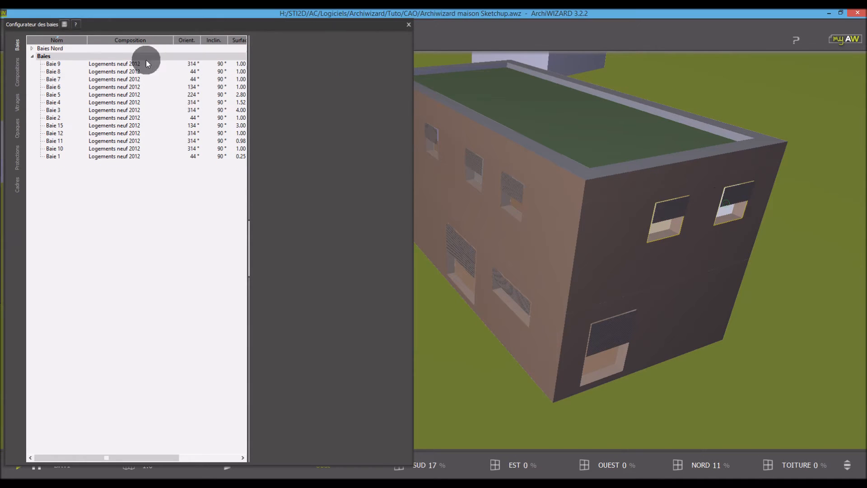
{"action": "left_click", "coordinate": [102, 49]}
{"action": "left_click", "coordinate": [391, 61]}
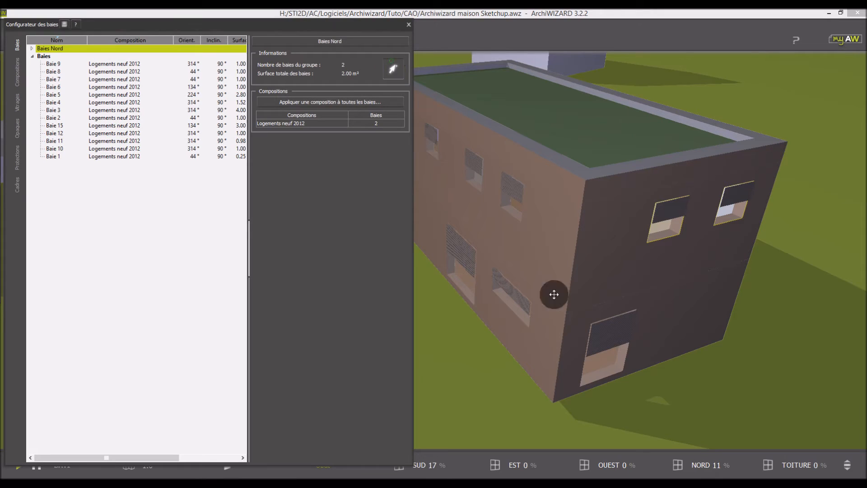
{"action": "left_click", "coordinate": [606, 347]}
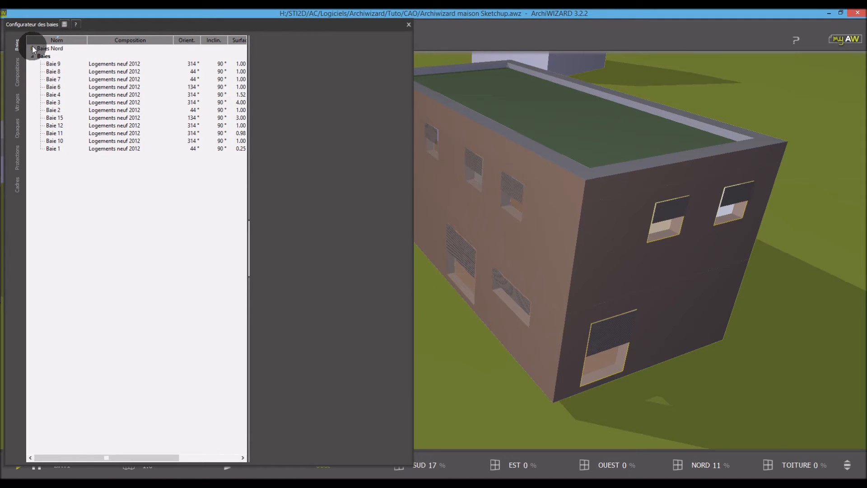
Expand the Baies Nord group and check each of its bays against the model.
{"action": "left_click", "coordinate": [32, 48]}
{"action": "left_click", "coordinate": [81, 57]}
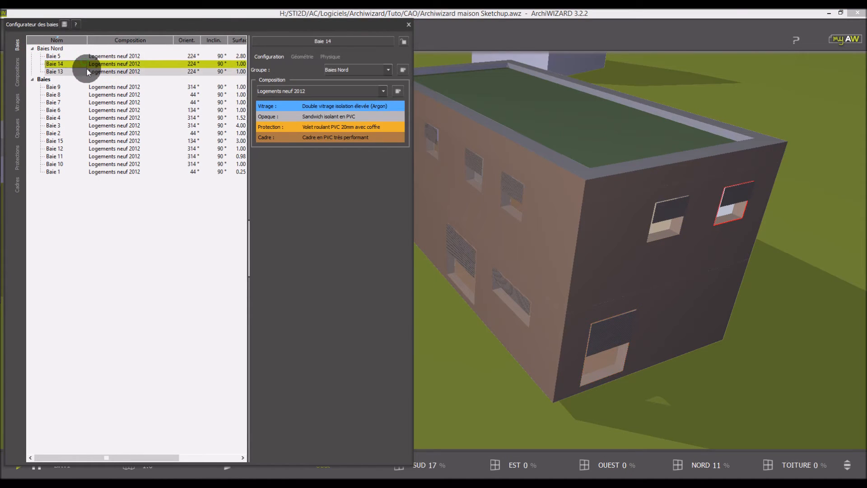
{"action": "left_click", "coordinate": [103, 58]}
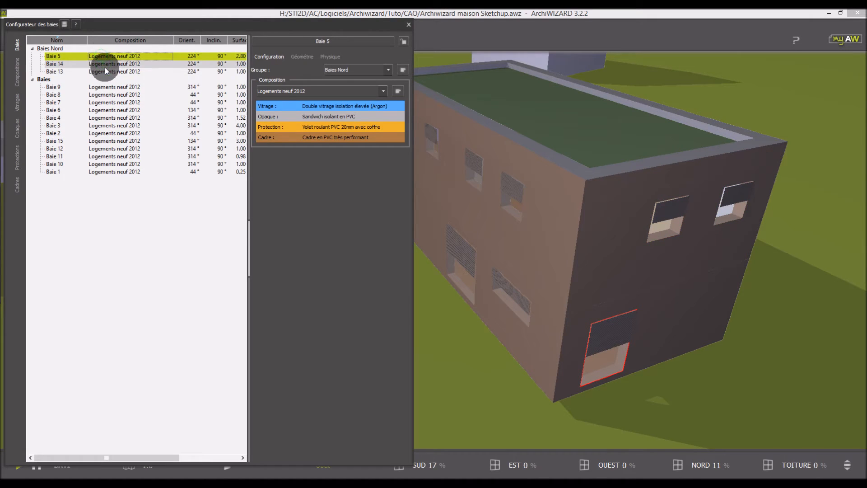
{"action": "left_click", "coordinate": [106, 66]}
{"action": "left_click", "coordinate": [107, 72]}
{"action": "left_click", "coordinate": [108, 57]}
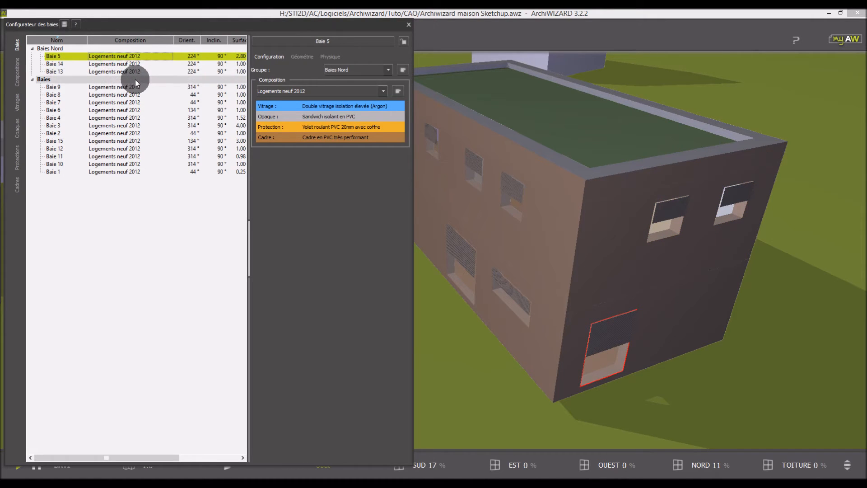
Duplicate the Logements neuf 2012 bay composition.
{"action": "left_click", "coordinate": [20, 73]}
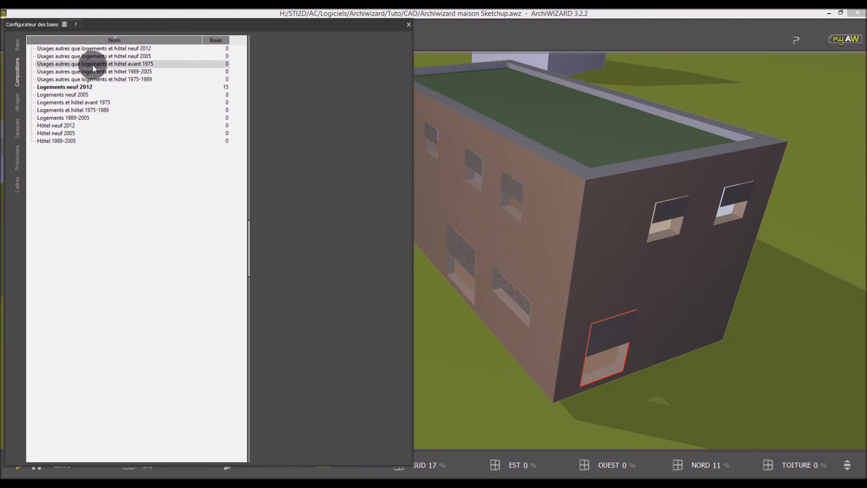
{"action": "right_click", "coordinate": [81, 86]}
{"action": "left_click", "coordinate": [100, 96]}
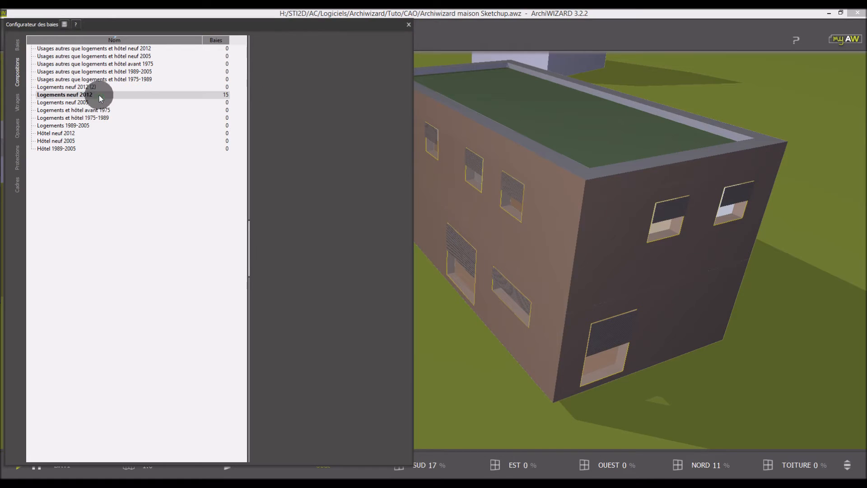
Rename the copied bay composition as Ma compo and set its opaque element to Sandwich isolant en aluminium.
{"action": "left_click", "coordinate": [97, 86]}
{"action": "left_click", "coordinate": [307, 41]}
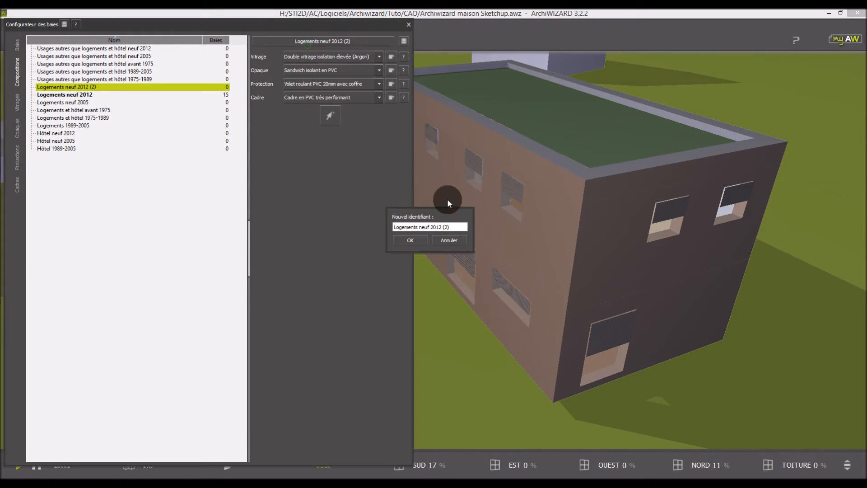
{"action": "left_click_drag", "start_coordinate": [459, 224], "coordinate": [320, 231]}
{"action": "type", "text": "Ma "}
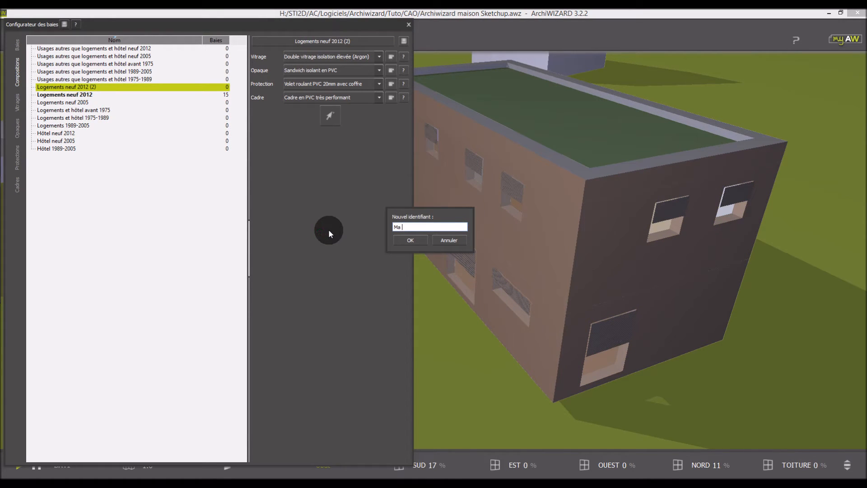
{"action": "type", "text": "compo"}
{"action": "left_click", "coordinate": [395, 238]}
{"action": "left_click", "coordinate": [377, 68]}
{"action": "left_click", "coordinate": [345, 91]}
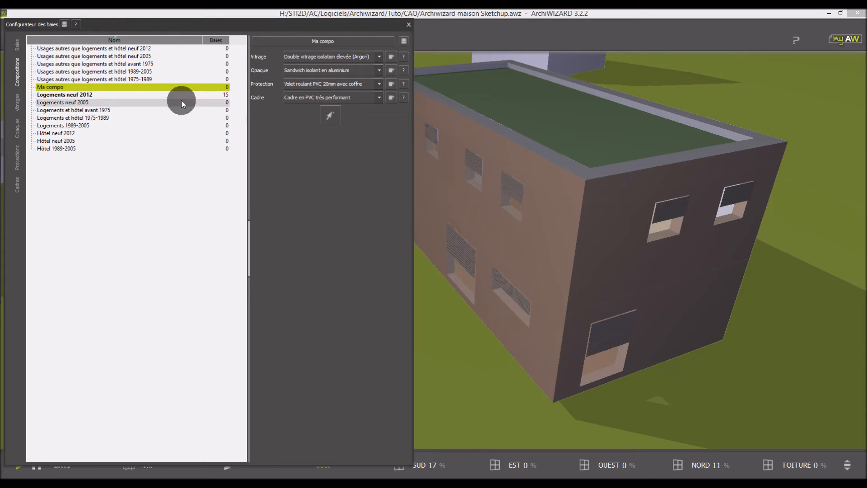
Apply the Ma compo composition to all bays of the Baies Nord group.
{"action": "left_click", "coordinate": [18, 43]}
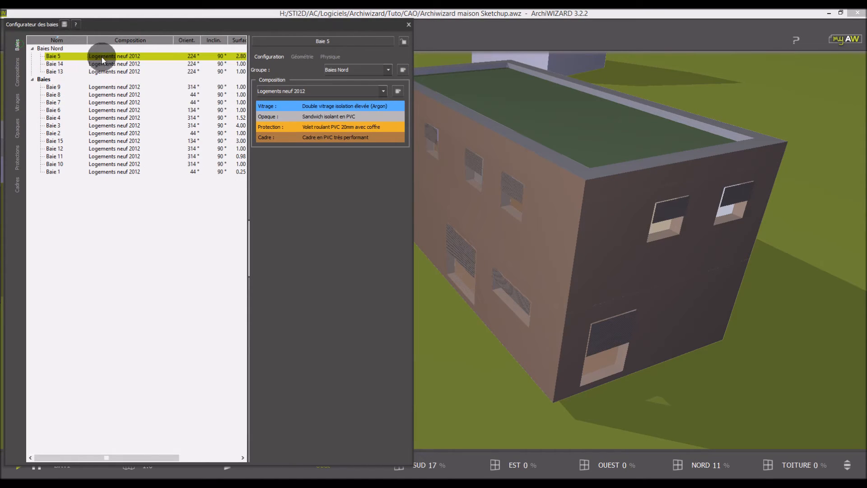
{"action": "left_click", "coordinate": [60, 49]}
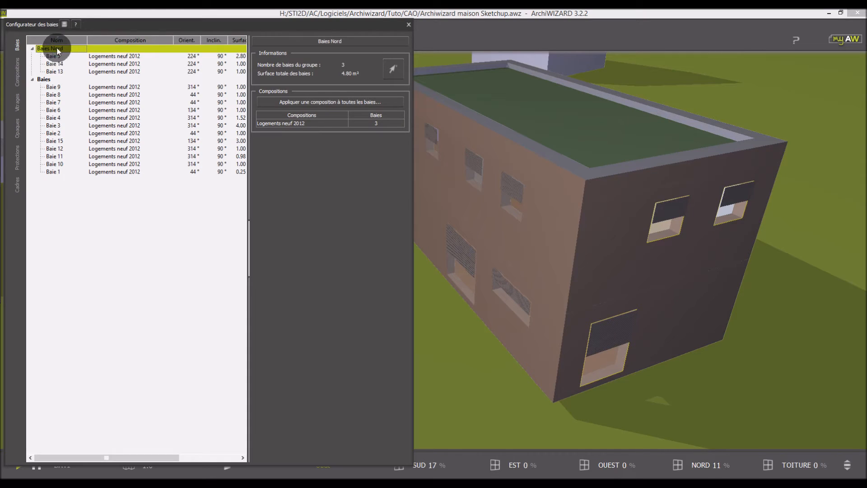
{"action": "left_click", "coordinate": [328, 101]}
{"action": "left_click", "coordinate": [415, 227]}
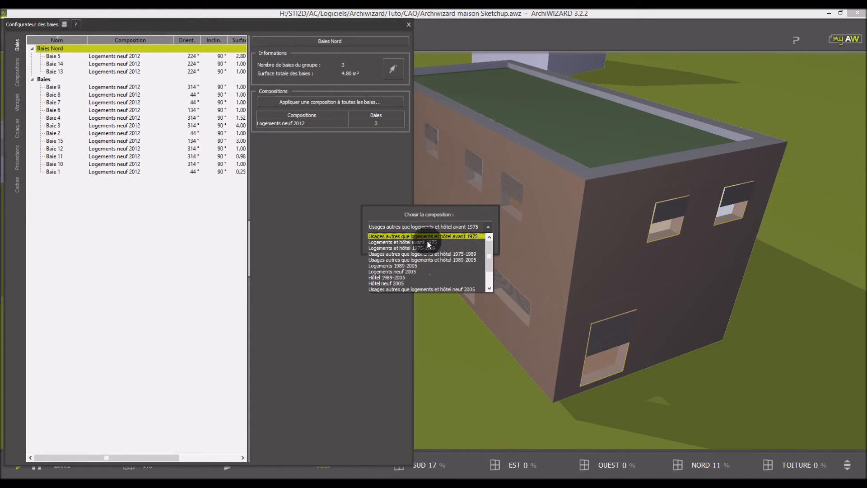
{"action": "scroll", "coordinate": [406, 267], "scroll_direction": "down", "scroll_amount": 3}
{"action": "left_click", "coordinate": [387, 289]}
{"action": "left_click", "coordinate": [410, 246]}
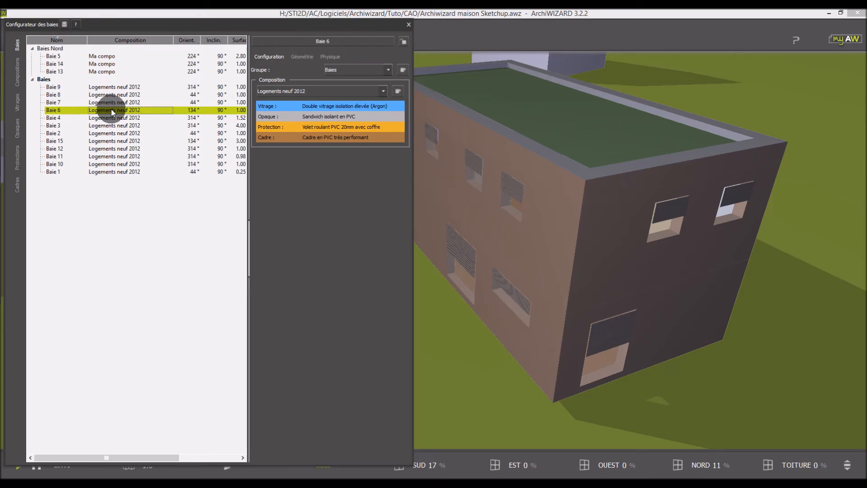
Move Baie 12 back into the Baies group and assign it the Ma compo composition.
{"action": "left_click", "coordinate": [514, 209]}
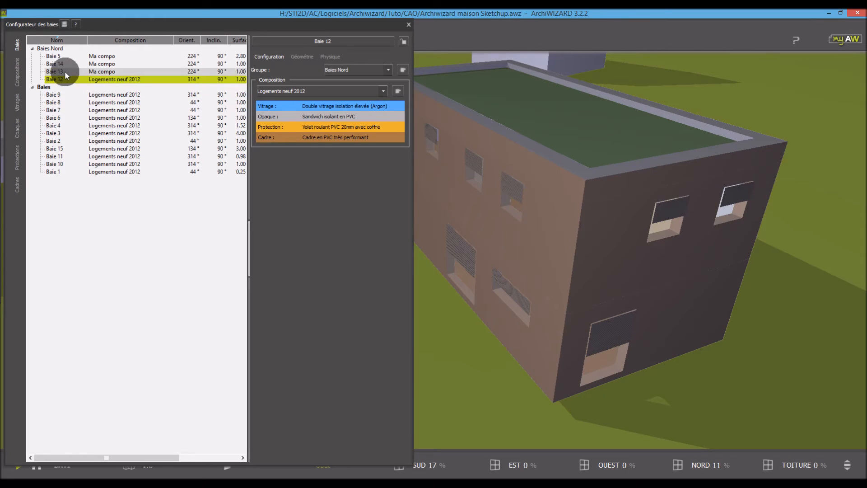
{"action": "left_click_drag", "start_coordinate": [66, 79], "coordinate": [81, 125]}
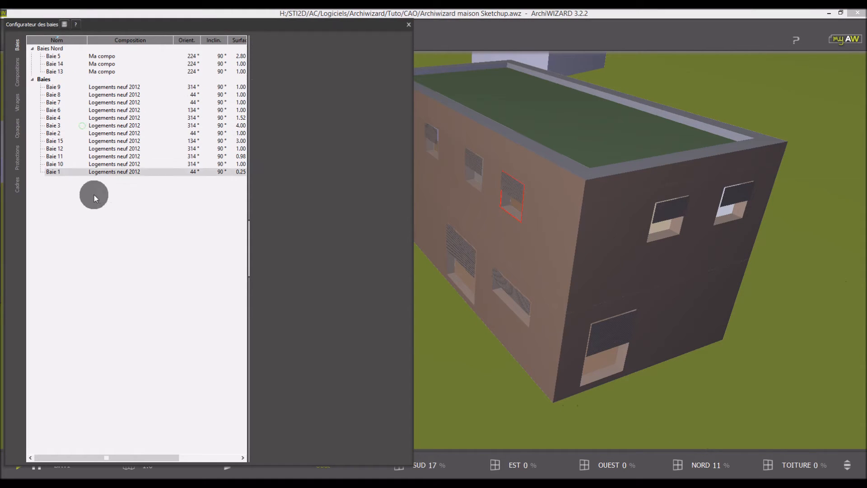
{"action": "left_click", "coordinate": [77, 148]}
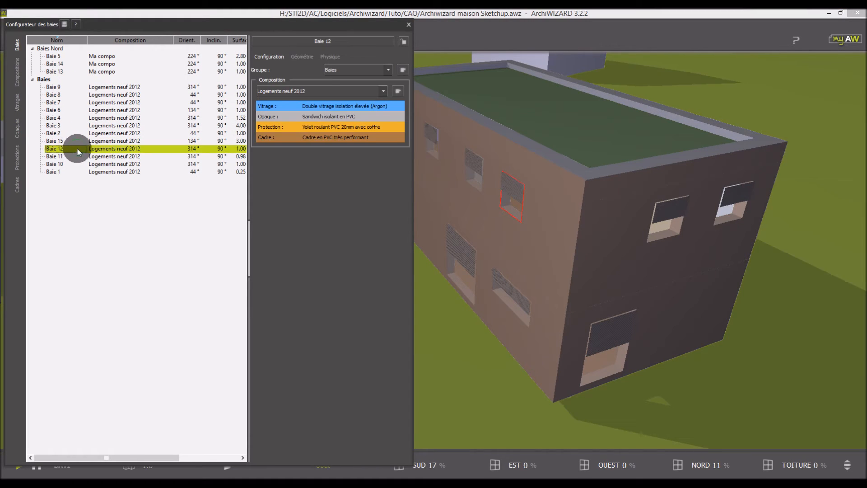
{"action": "left_click", "coordinate": [304, 91]}
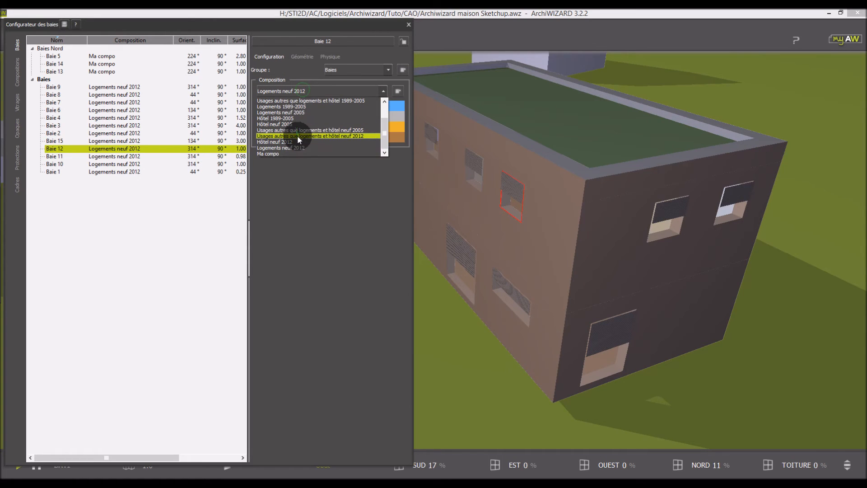
{"action": "left_click", "coordinate": [285, 154]}
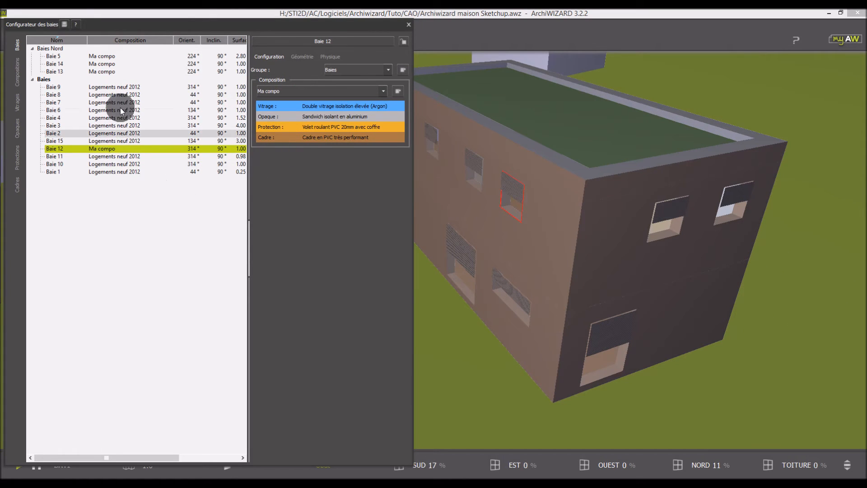
Set the protection of the Ma compo composition to Pas de fermeture ni protection and check it on Baie 12.
{"action": "left_click", "coordinate": [19, 79]}
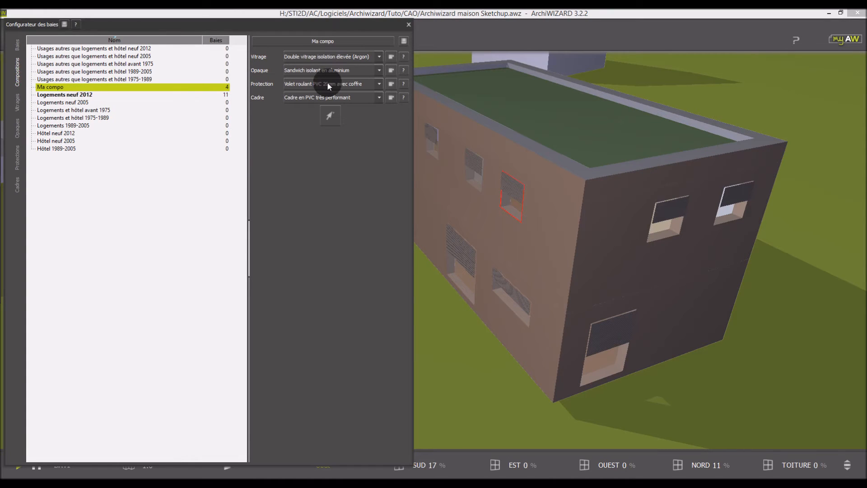
{"action": "left_click", "coordinate": [345, 93]}
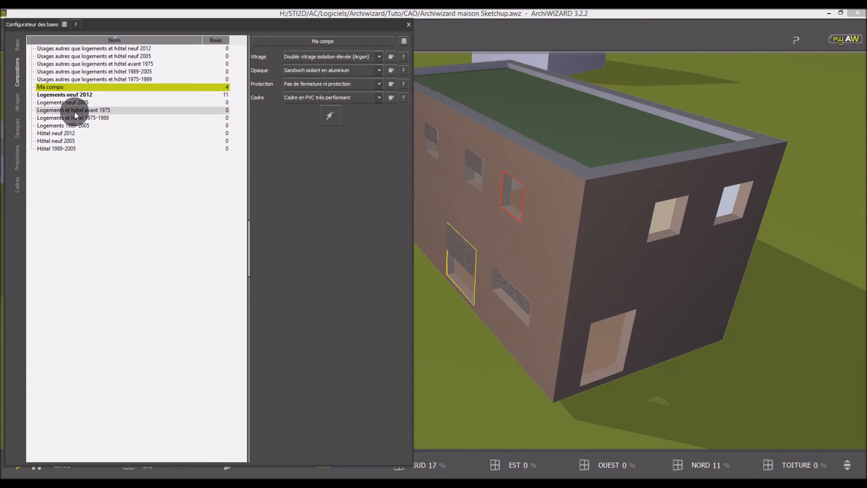
{"action": "left_click", "coordinate": [23, 42]}
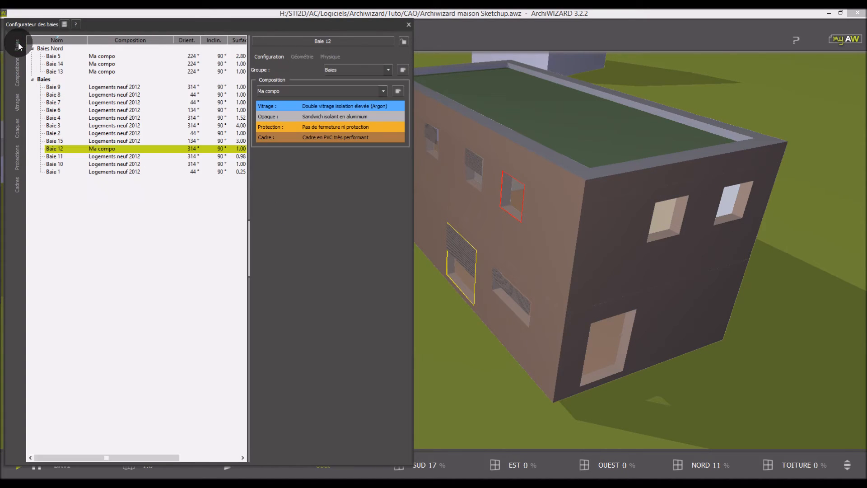
Examine the Cadre en PVC très performant frame and the settings of the Pas de fermeture ni protection and Volet roulant aluminium avec coffre protections.
{"action": "left_click", "coordinate": [19, 72]}
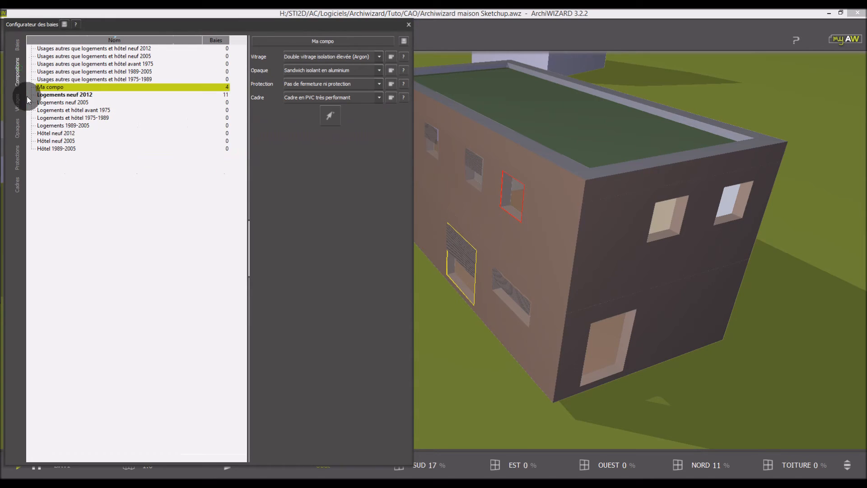
{"action": "left_click", "coordinate": [20, 185]}
{"action": "left_click", "coordinate": [113, 93]}
{"action": "left_click", "coordinate": [134, 50]}
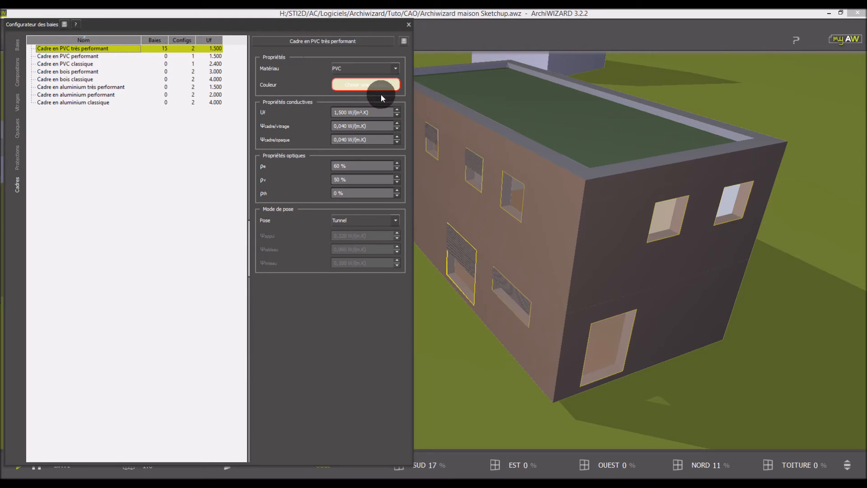
{"action": "left_click", "coordinate": [342, 114]}
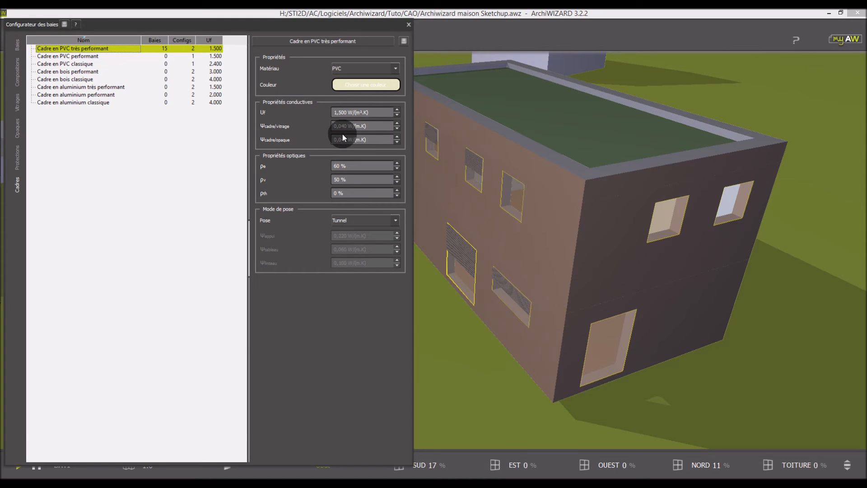
{"action": "left_click", "coordinate": [18, 157]}
{"action": "left_click", "coordinate": [65, 86]}
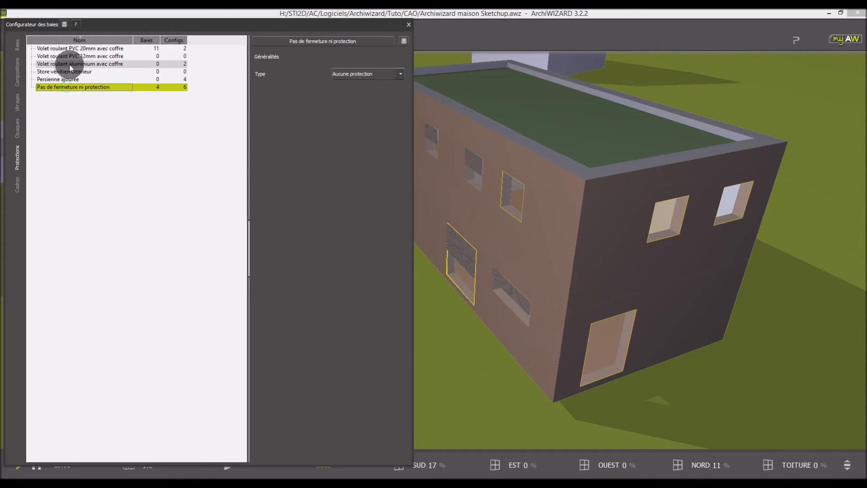
{"action": "left_click", "coordinate": [69, 64]}
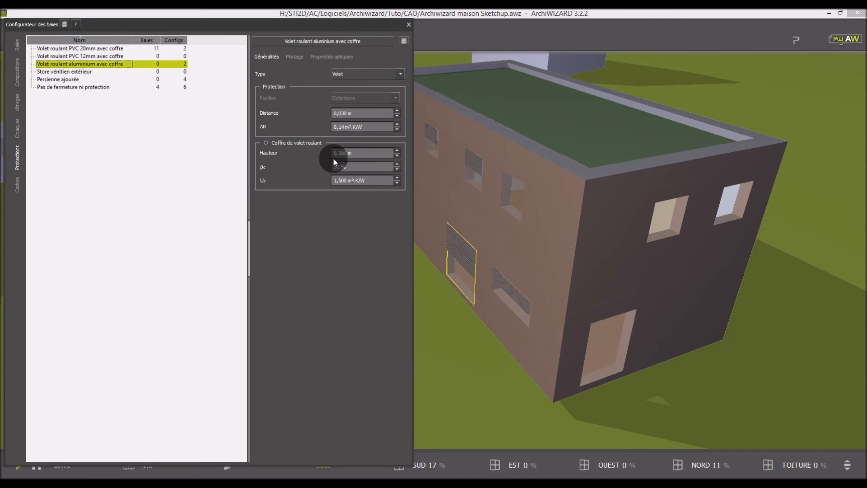
Examine the available opaque elements and the double glazings, including Double vitrage classique 4/16/4, and close the bay configurator.
{"action": "left_click", "coordinate": [18, 127]}
{"action": "left_click", "coordinate": [66, 63]}
{"action": "left_click", "coordinate": [70, 55]}
{"action": "left_click", "coordinate": [73, 49]}
{"action": "left_click", "coordinate": [19, 101]}
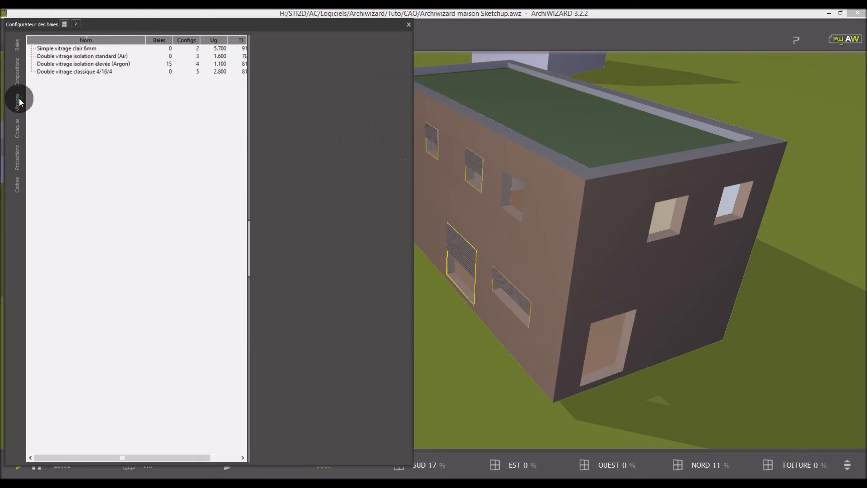
{"action": "left_click", "coordinate": [65, 63]}
{"action": "left_click", "coordinate": [72, 55]}
{"action": "left_click", "coordinate": [77, 71]}
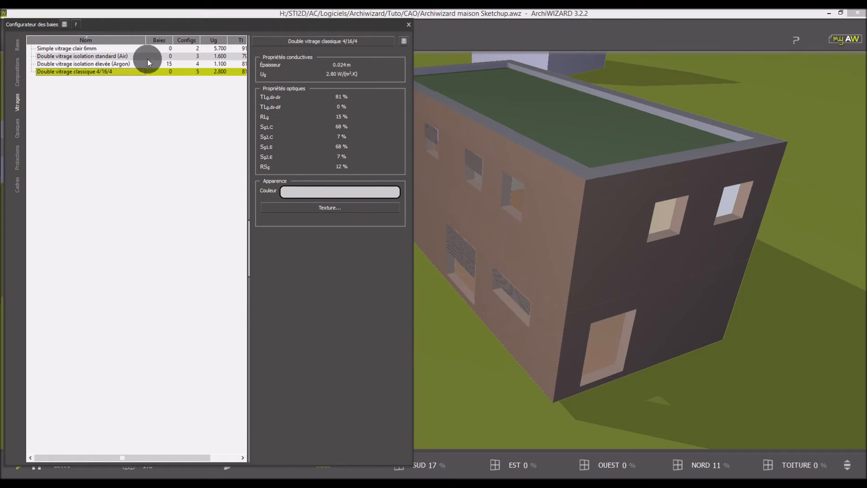
{"action": "left_click", "coordinate": [409, 24]}
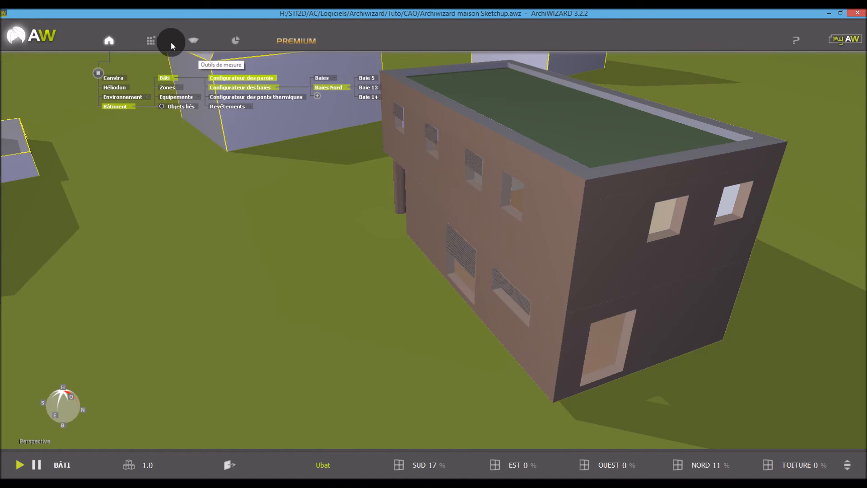
Apply the library glazing TV 4FE-12-4-12-FE4 Argon (0,7 - 64 - 31) to the whole Ma compo composition through an upper window of the shaded facade.
{"action": "left_click", "coordinate": [149, 41]}
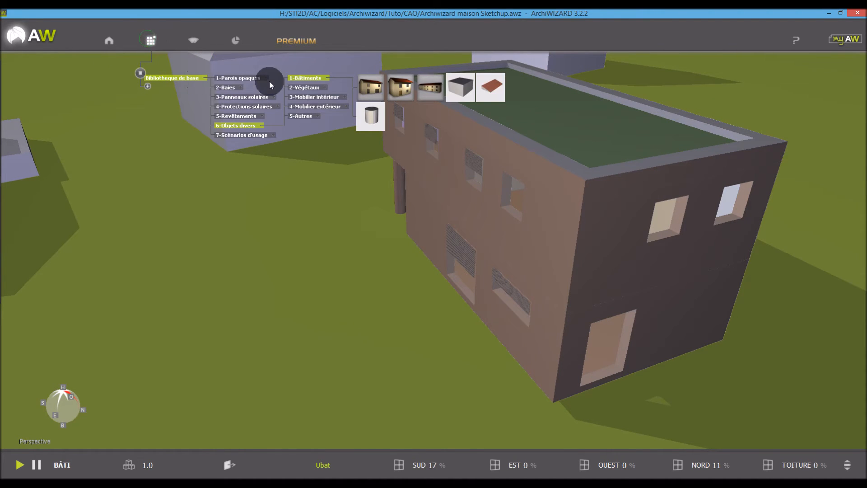
{"action": "left_click", "coordinate": [243, 88]}
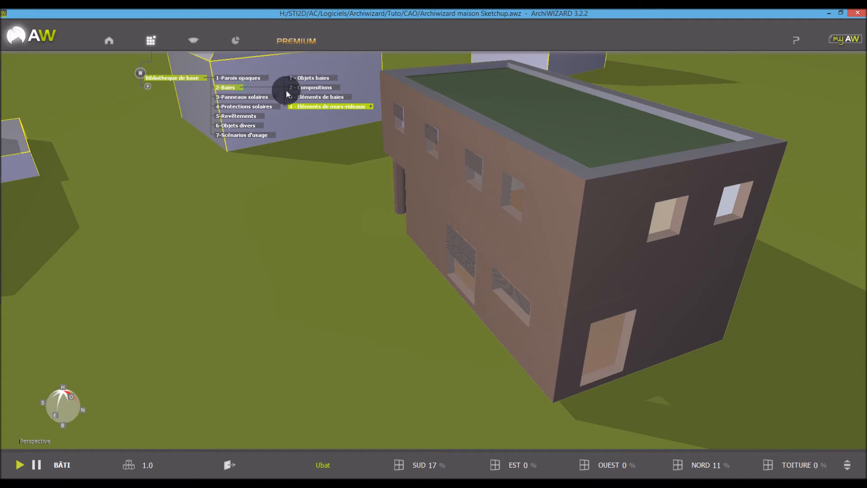
{"action": "left_click", "coordinate": [351, 96]}
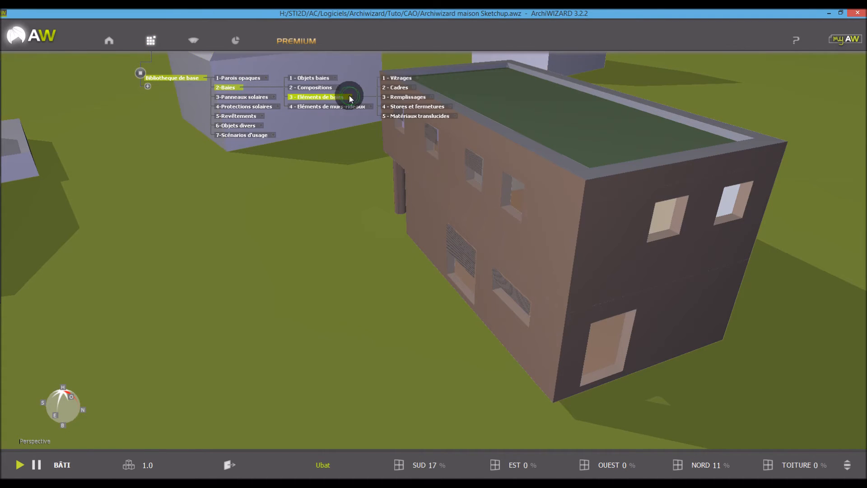
{"action": "left_click", "coordinate": [417, 78]}
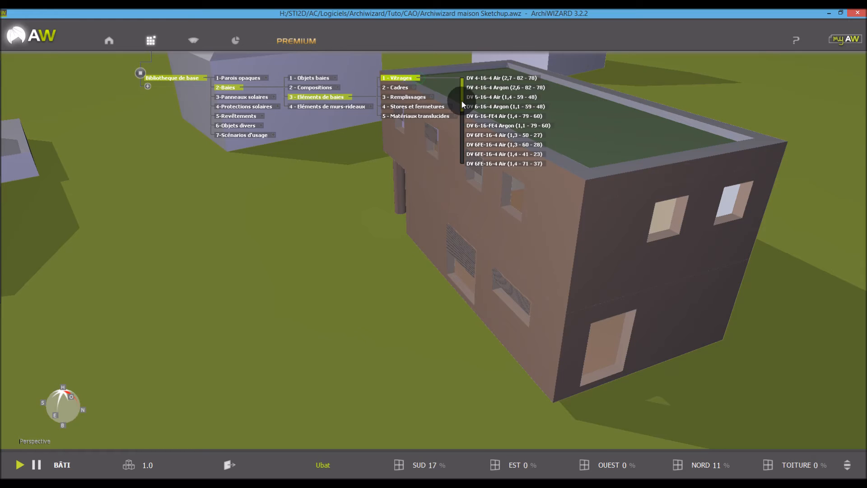
{"action": "left_click_drag", "start_coordinate": [464, 153], "coordinate": [466, 184]}
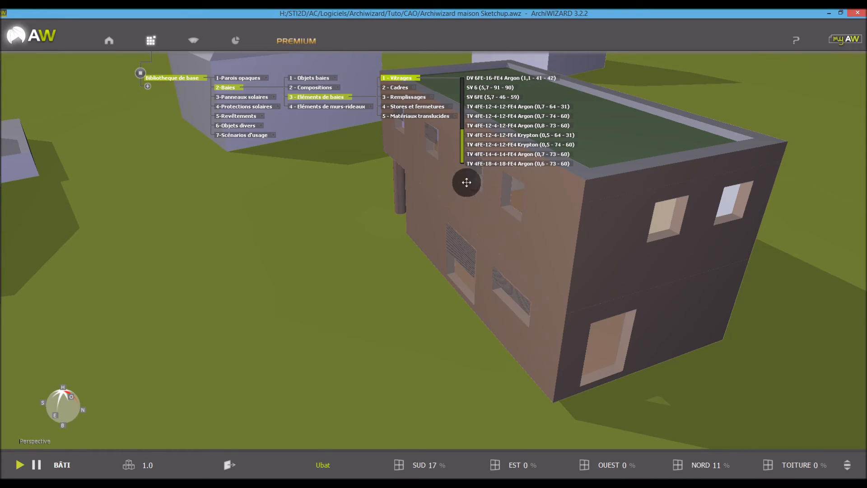
{"action": "left_click_drag", "start_coordinate": [503, 110], "coordinate": [667, 229]}
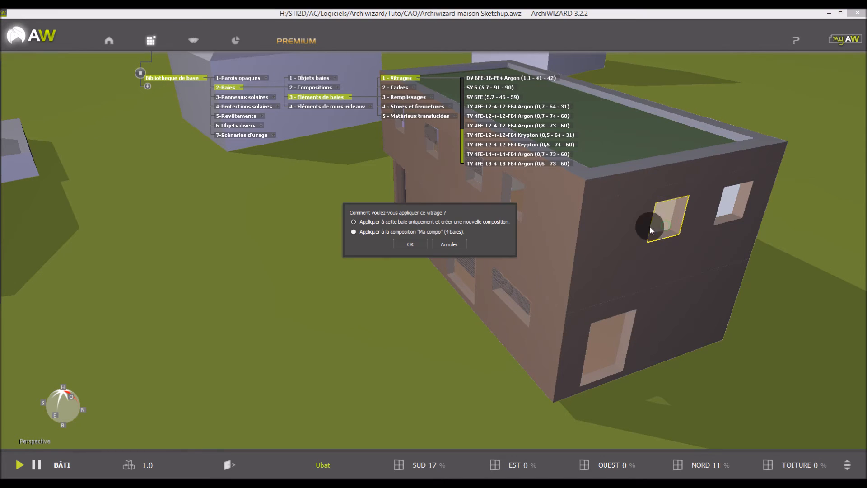
{"action": "left_click", "coordinate": [390, 232]}
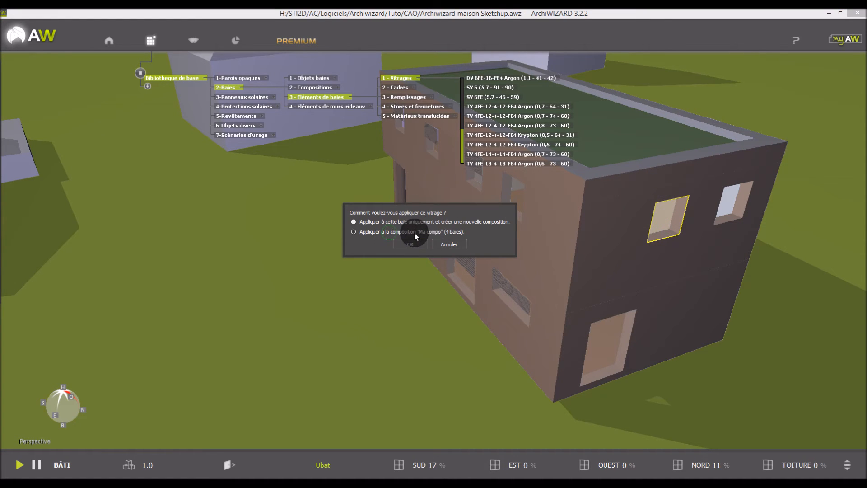
{"action": "left_click", "coordinate": [411, 244]}
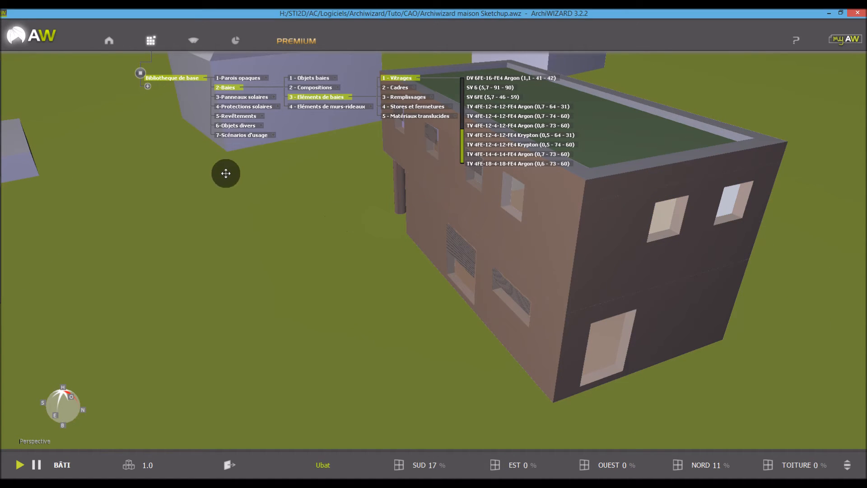
Check the composition of Baie 13 and the properties of the TV 4FE-12-4-12-FE4 Argon glazing in the bay configurator, and close it.
{"action": "left_click", "coordinate": [108, 40]}
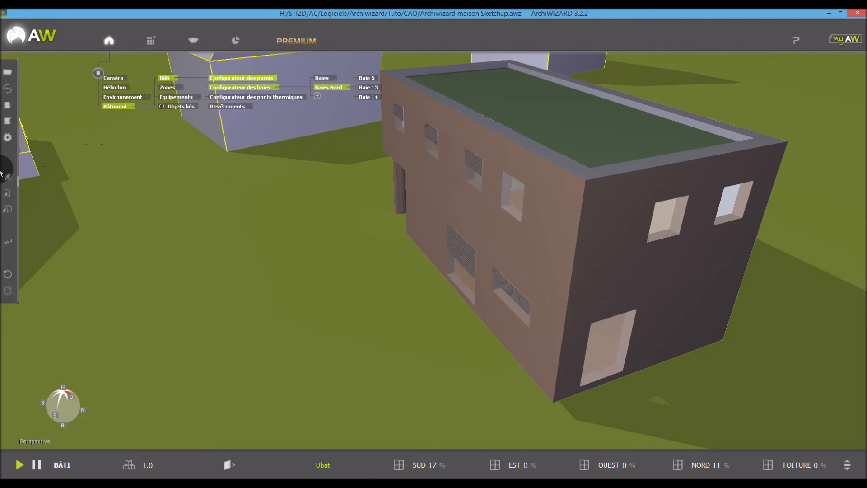
{"action": "double_click", "coordinate": [657, 231]}
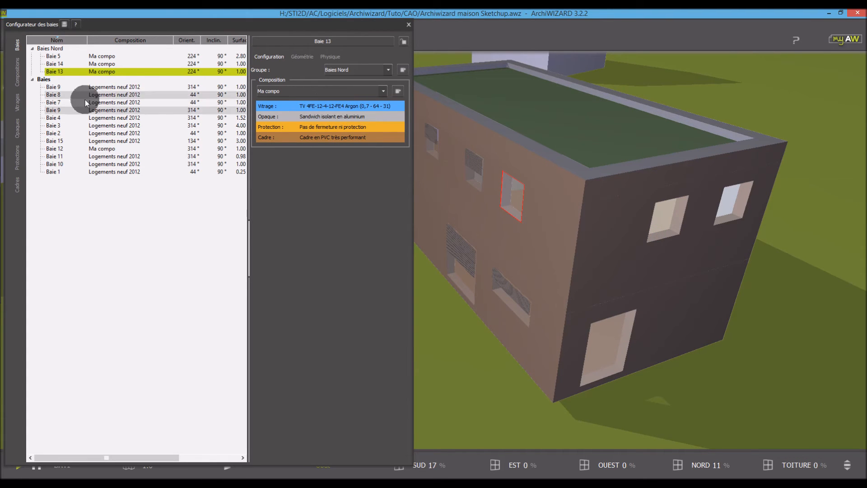
{"action": "left_click", "coordinate": [17, 104]}
{"action": "left_click", "coordinate": [77, 48]}
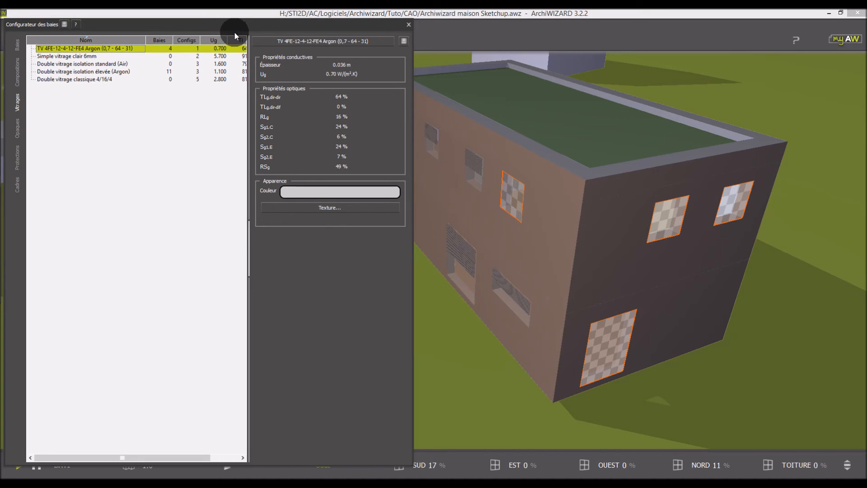
{"action": "left_click_drag", "start_coordinate": [234, 26], "coordinate": [241, 75]}
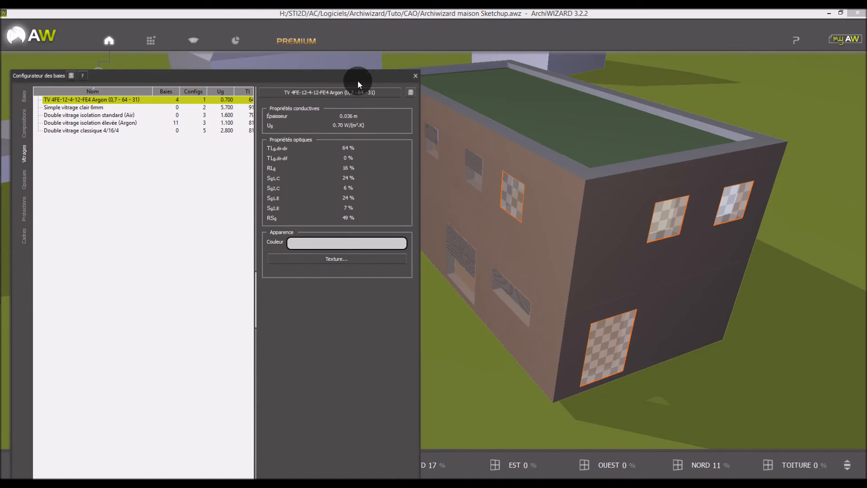
{"action": "left_click_drag", "start_coordinate": [356, 79], "coordinate": [282, 97]}
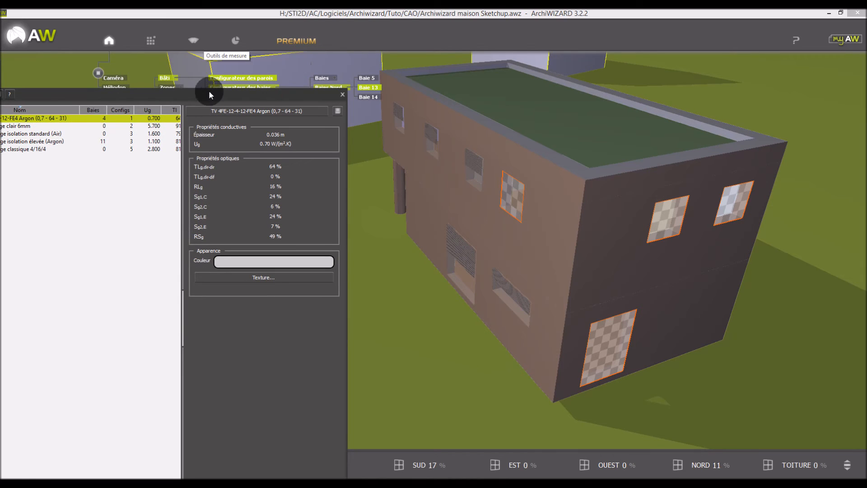
{"action": "left_click_drag", "start_coordinate": [209, 93], "coordinate": [310, 49]}
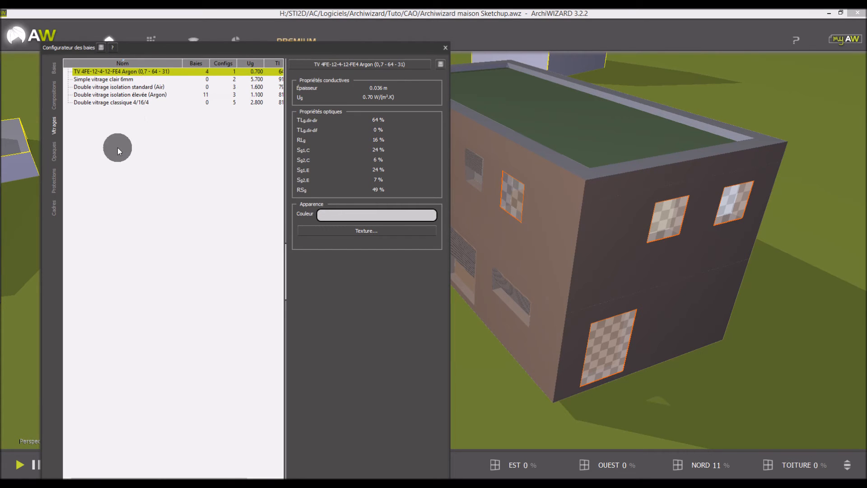
{"action": "left_click", "coordinate": [444, 48]}
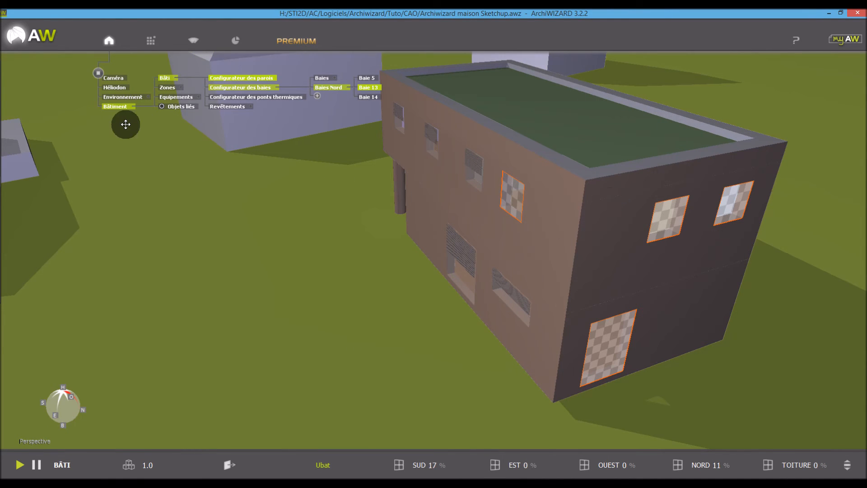
Place the thermal sous vide réflecteur solar collector from the base library on the flat green roof of the house.
{"action": "left_click_drag", "start_coordinate": [149, 195], "coordinate": [432, 238]}
{"action": "left_click", "coordinate": [149, 42]}
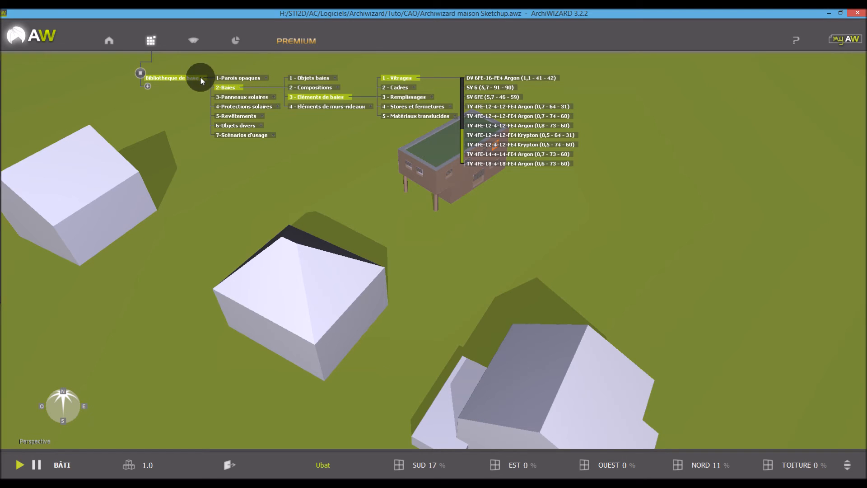
{"action": "left_click", "coordinate": [274, 97]}
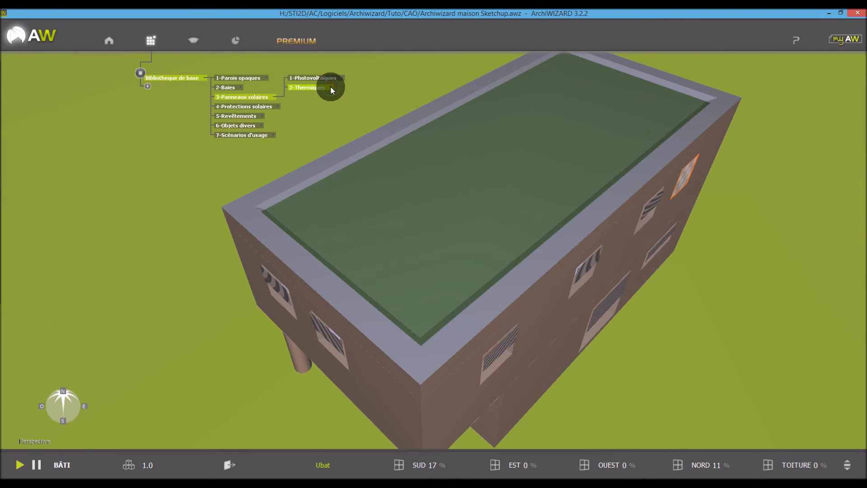
{"action": "left_click", "coordinate": [331, 88]}
{"action": "left_click_drag", "start_coordinate": [448, 90], "coordinate": [420, 223]}
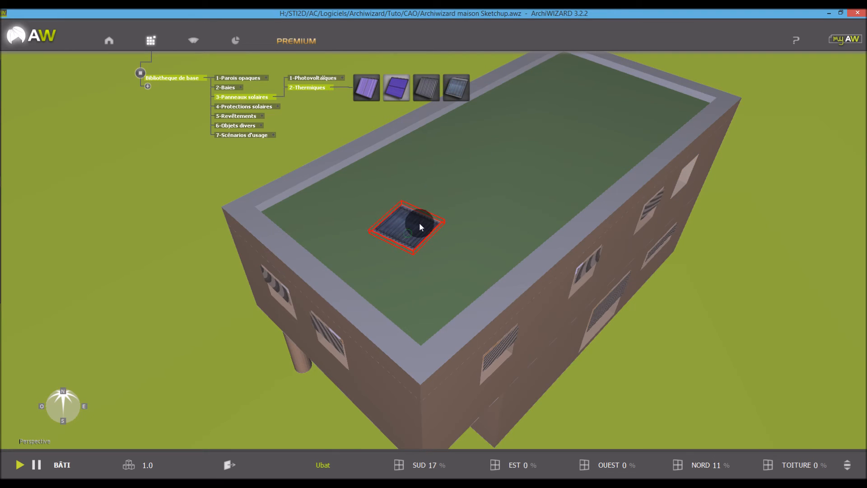
Set the roof solar collector's width to 2 m and make it pivoting.
{"action": "left_click_drag", "start_coordinate": [538, 239], "coordinate": [511, 242]}
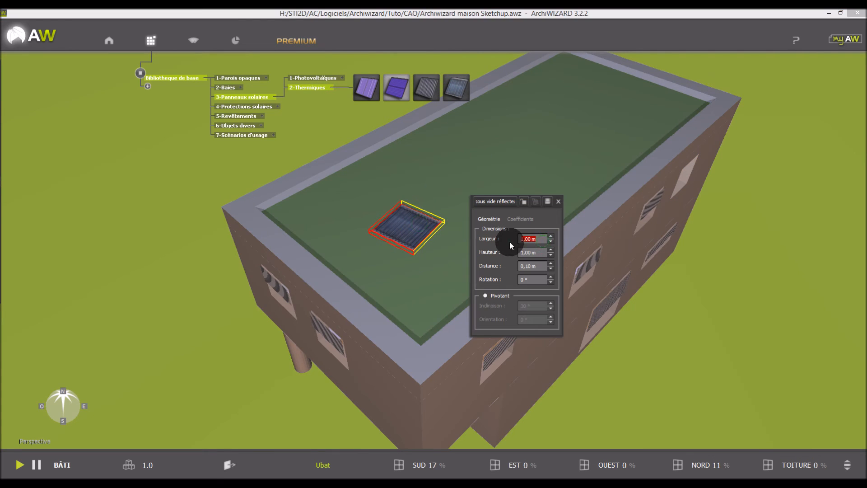
{"action": "type", "text": "2"}
{"action": "left_click", "coordinate": [485, 296]}
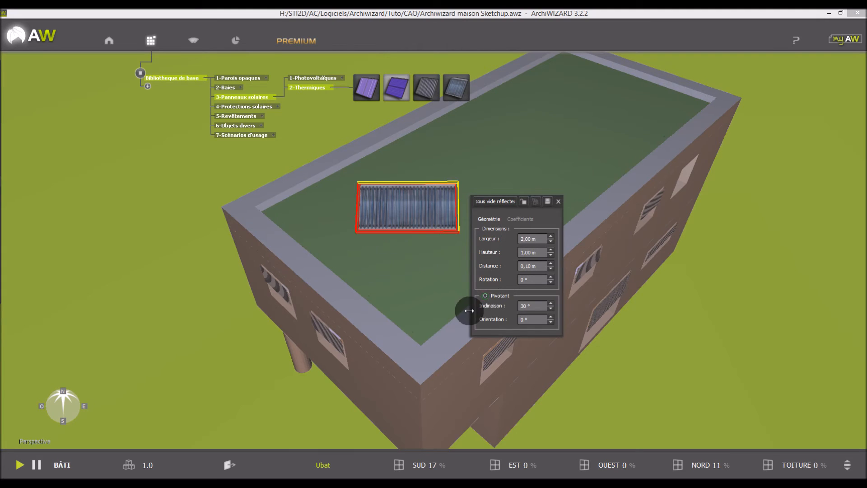
Switch the live results display to the ENR indicators for need, production and coverage.
{"action": "left_click", "coordinate": [846, 469]}
{"action": "left_click", "coordinate": [847, 469]}
{"action": "left_click", "coordinate": [847, 469]}
{"action": "left_click", "coordinate": [847, 470]}
{"action": "left_click", "coordinate": [847, 469]}
{"action": "left_click", "coordinate": [848, 470]}
{"action": "left_click", "coordinate": [847, 460]}
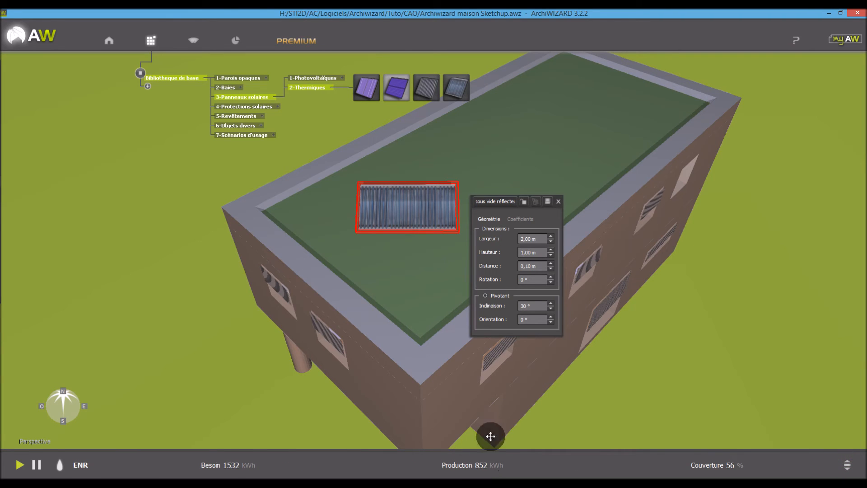
Set the roof solar collector's orientation to 10° and close its settings.
{"action": "left_click_drag", "start_coordinate": [539, 322], "coordinate": [501, 324]}
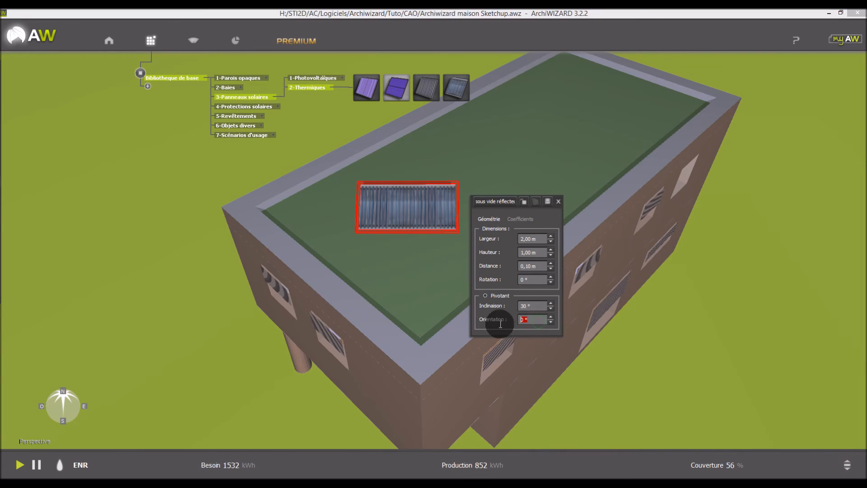
{"action": "type", "text": "10"}
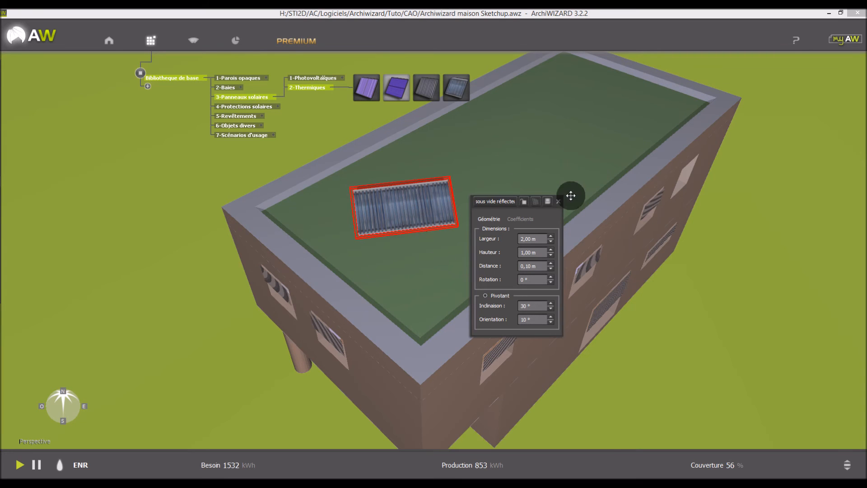
{"action": "left_click", "coordinate": [559, 202]}
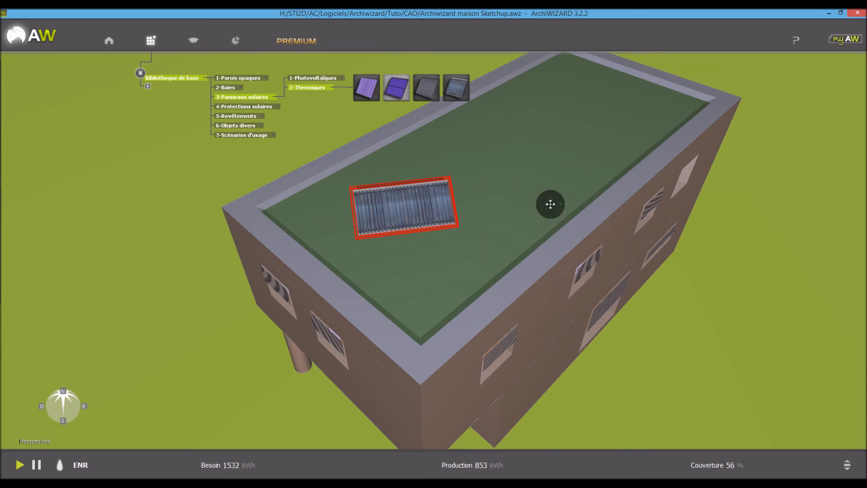
Place a Brise soleil horizontal mobile above an upper window of the facade on columns and set its width to 3 m.
{"action": "left_click", "coordinate": [278, 108]}
{"action": "left_click_drag", "start_coordinate": [300, 79], "coordinate": [209, 332]}
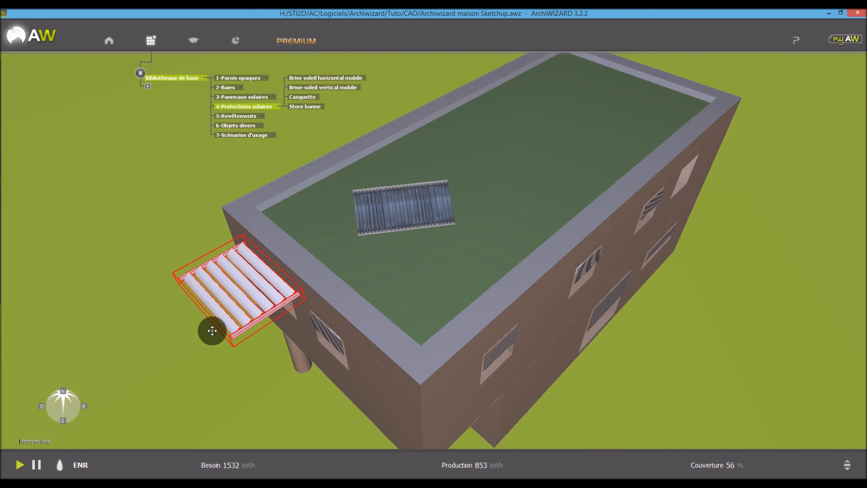
{"action": "double_click", "coordinate": [248, 312]}
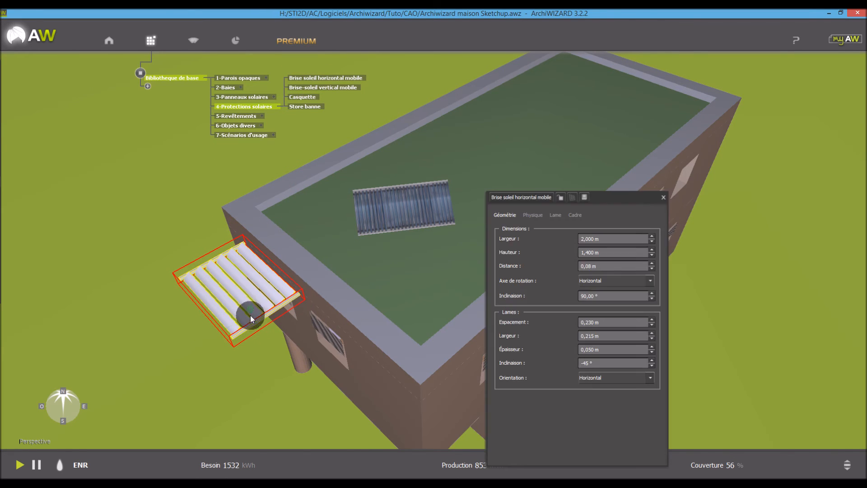
{"action": "left_click_drag", "start_coordinate": [606, 237], "coordinate": [557, 237]}
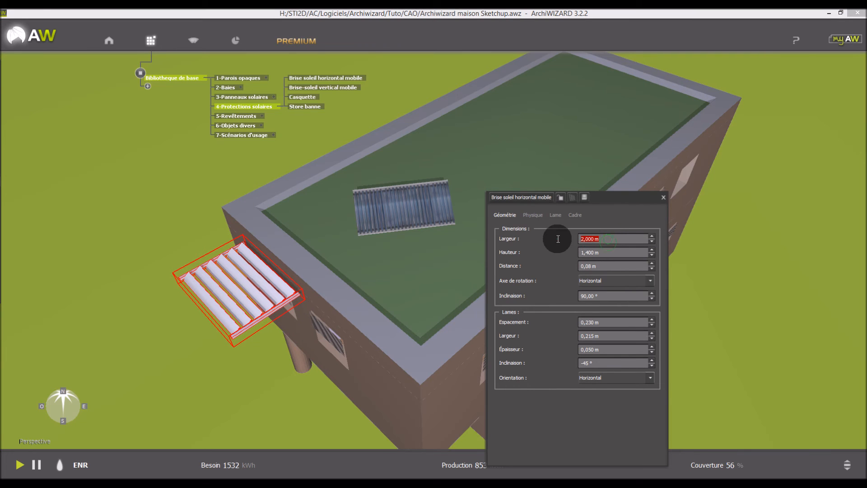
{"action": "type", "text": "3"}
Move the sunshade along the facade so it covers the two upper windows, and close its settings.
{"action": "right_click_drag", "start_coordinate": [271, 376], "coordinate": [358, 275]}
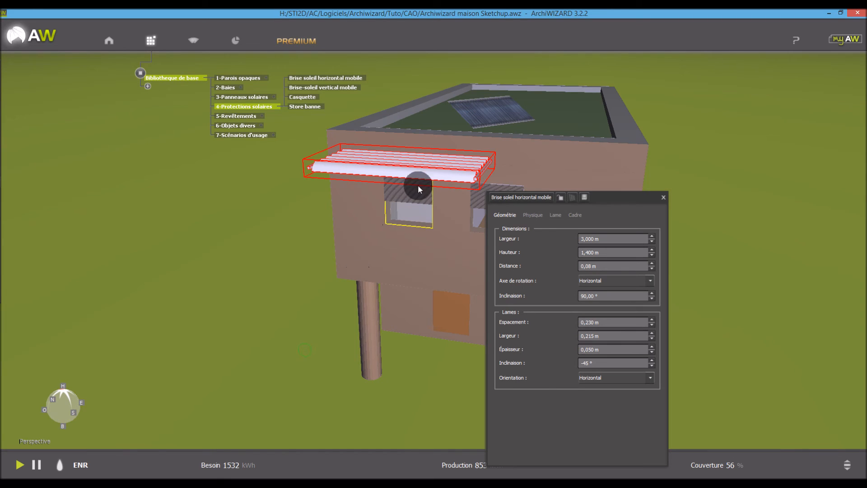
{"action": "left_click_drag", "start_coordinate": [436, 181], "coordinate": [499, 178]}
{"action": "right_click_drag", "start_coordinate": [441, 267], "coordinate": [418, 302]}
{"action": "left_click_drag", "start_coordinate": [445, 202], "coordinate": [448, 188]}
{"action": "right_click_drag", "start_coordinate": [334, 312], "coordinate": [300, 341]}
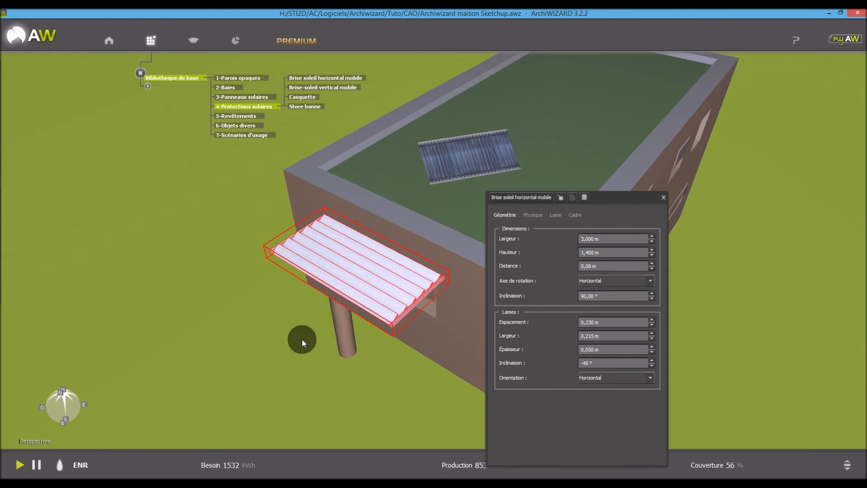
{"action": "left_click", "coordinate": [662, 197]}
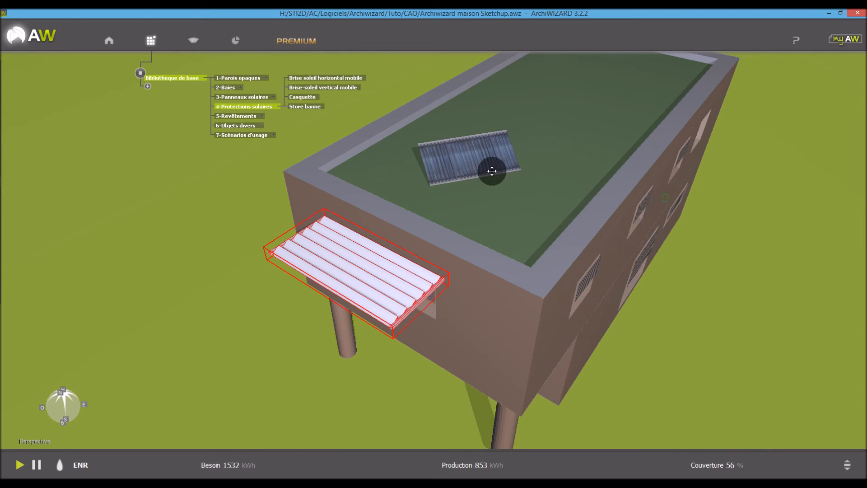
Place the Maison 1 building from the miscellaneous objects on the ground beside the project house and check its general properties.
{"action": "left_click", "coordinate": [264, 127]}
{"action": "left_click_drag", "start_coordinate": [370, 87], "coordinate": [233, 188]}
{"action": "scroll", "coordinate": [233, 188], "scroll_direction": "down", "scroll_amount": 5}
{"action": "left_click_drag", "start_coordinate": [183, 213], "coordinate": [206, 159]}
{"action": "double_click", "coordinate": [232, 171]}
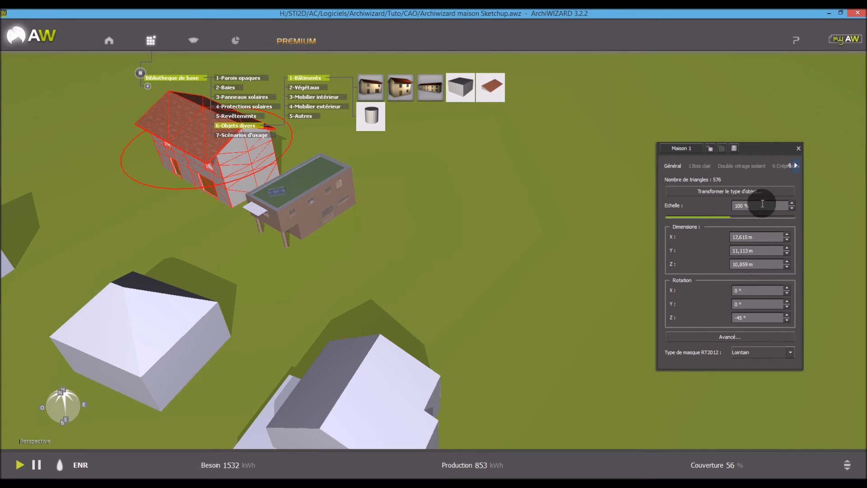
{"action": "left_click", "coordinate": [798, 148]}
Place a Platane tree from the vegetation objects on the ground in front of the house's long windowed facade.
{"action": "left_click_drag", "start_coordinate": [421, 248], "coordinate": [511, 244]}
{"action": "scroll", "coordinate": [350, 333], "scroll_direction": "down", "scroll_amount": 2}
{"action": "left_click_drag", "start_coordinate": [381, 335], "coordinate": [296, 322]}
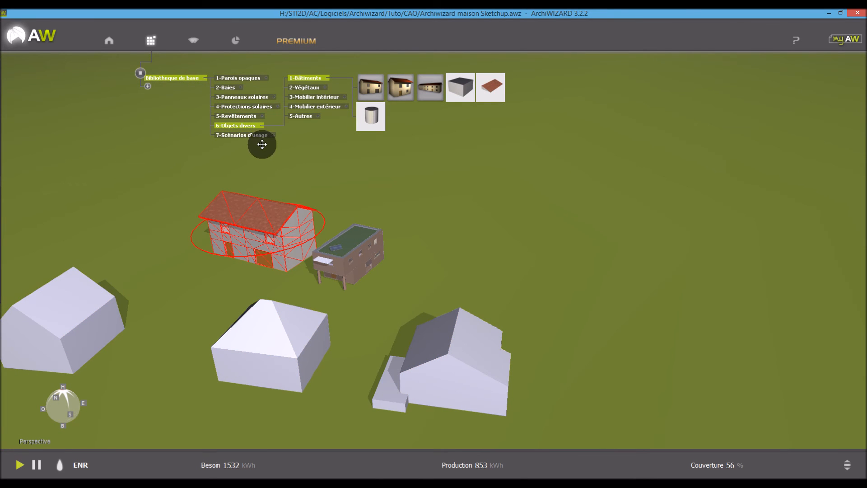
{"action": "left_click", "coordinate": [321, 89]}
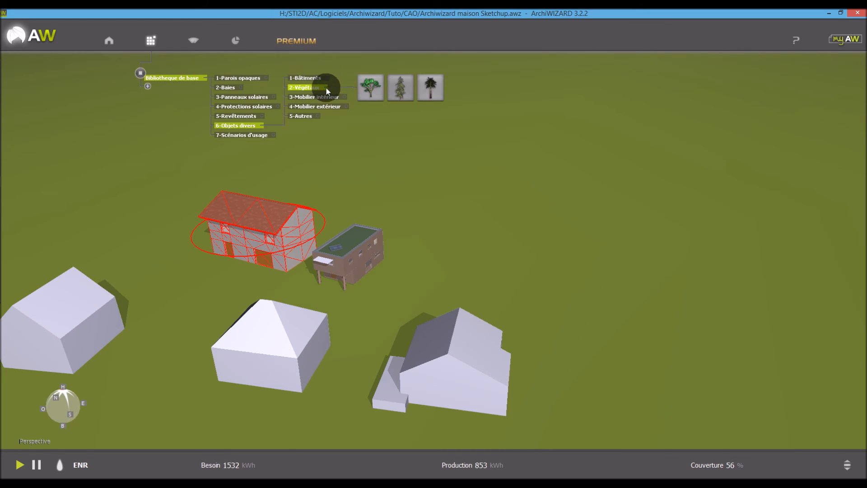
{"action": "left_click_drag", "start_coordinate": [366, 88], "coordinate": [383, 292]}
{"action": "scroll", "coordinate": [394, 285], "scroll_direction": "up", "scroll_amount": 3}
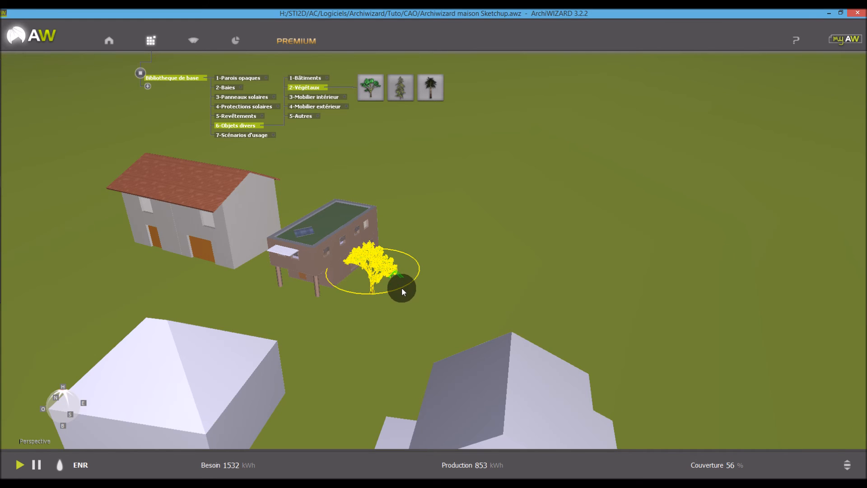
{"action": "mouse_move", "coordinate": [371, 290]}
{"action": "middle_mouse_down"}
{"action": "mouse_move", "coordinate": [356, 281]}
{"action": "mouse_move", "coordinate": [372, 287]}
{"action": "mouse_move", "coordinate": [377, 279]}
{"action": "middle_mouse_up"}
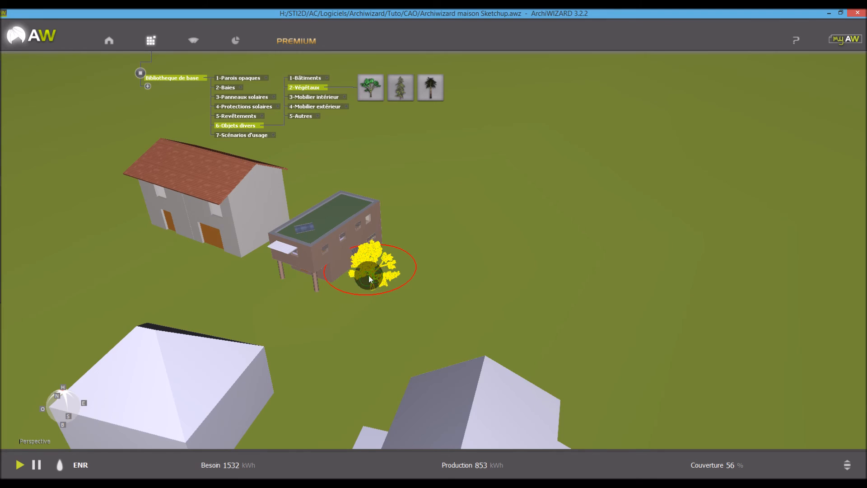
Examine the Platane tree's general settings and its position relative to the house and the surrounding buildings.
{"action": "double_click", "coordinate": [369, 276]}
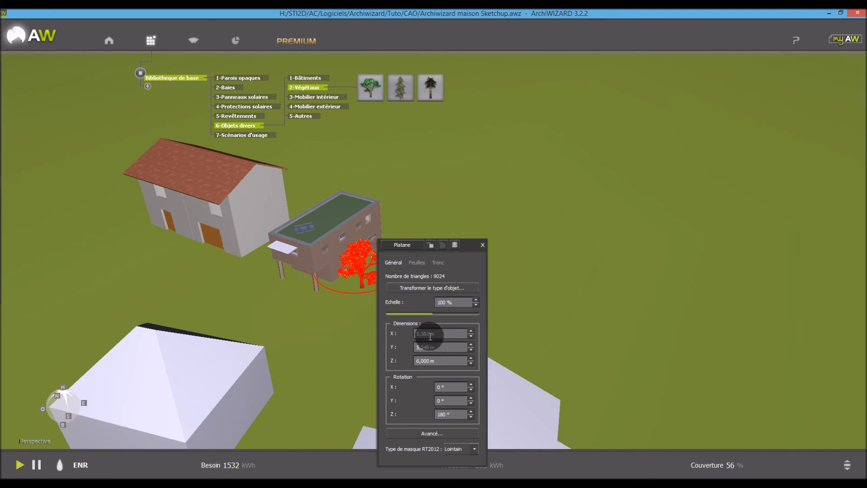
{"action": "left_click", "coordinate": [482, 246]}
{"action": "middle_click_drag", "start_coordinate": [486, 266], "coordinate": [379, 244]}
{"action": "scroll", "coordinate": [412, 200], "scroll_direction": "up", "scroll_amount": 6}
{"action": "middle_click_drag", "start_coordinate": [412, 200], "coordinate": [397, 292]}
{"action": "middle_click_drag", "start_coordinate": [406, 183], "coordinate": [471, 329]}
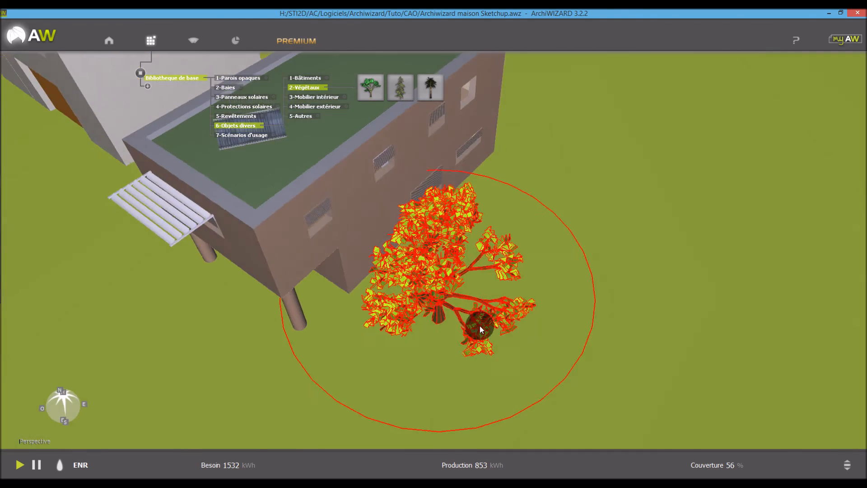
{"action": "scroll", "coordinate": [557, 292], "scroll_direction": "down", "scroll_amount": 10}
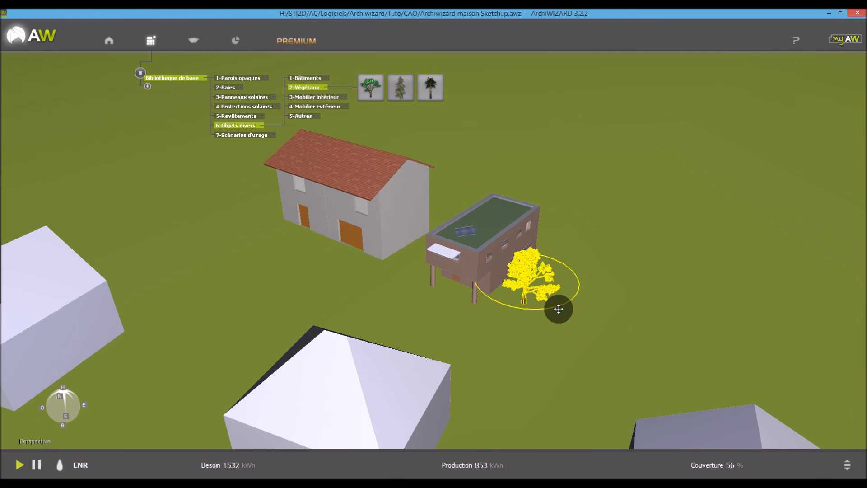
{"action": "scroll", "coordinate": [554, 307], "scroll_direction": "down", "scroll_amount": 3}
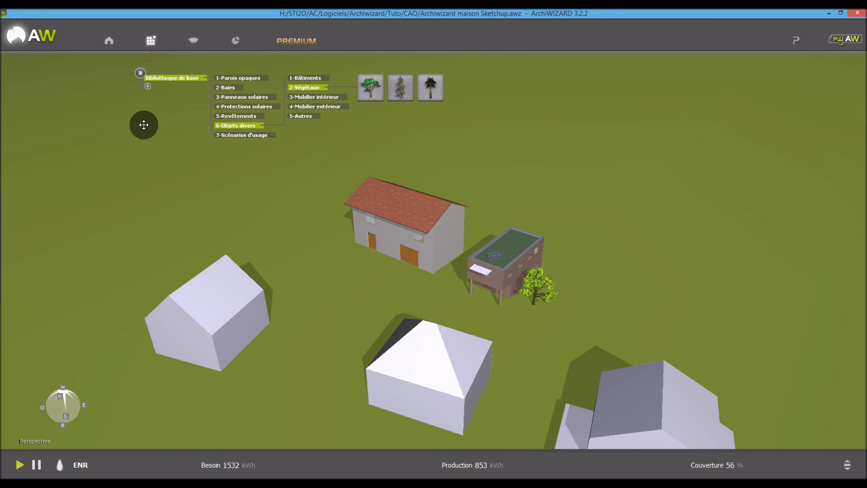
Add the eCatalogue WICONA V2 folder from ecatalogue_wicona_awv2 as a new object library.
{"action": "left_click", "coordinate": [149, 88]}
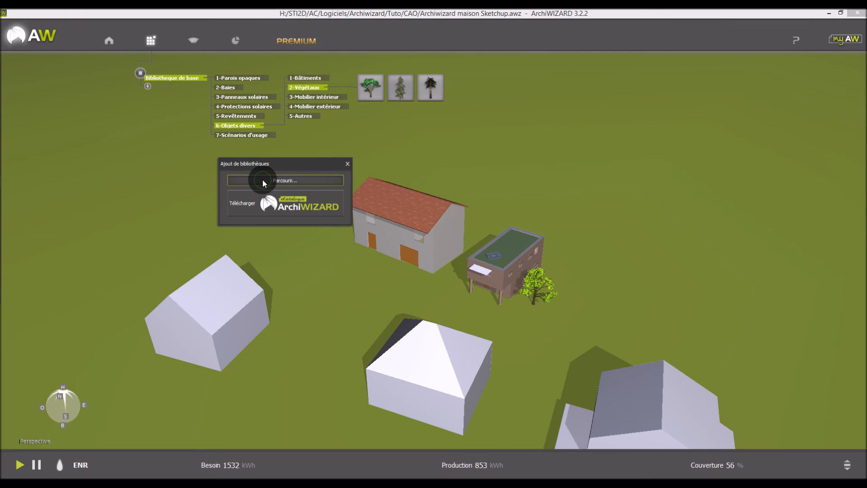
{"action": "left_click", "coordinate": [266, 179]}
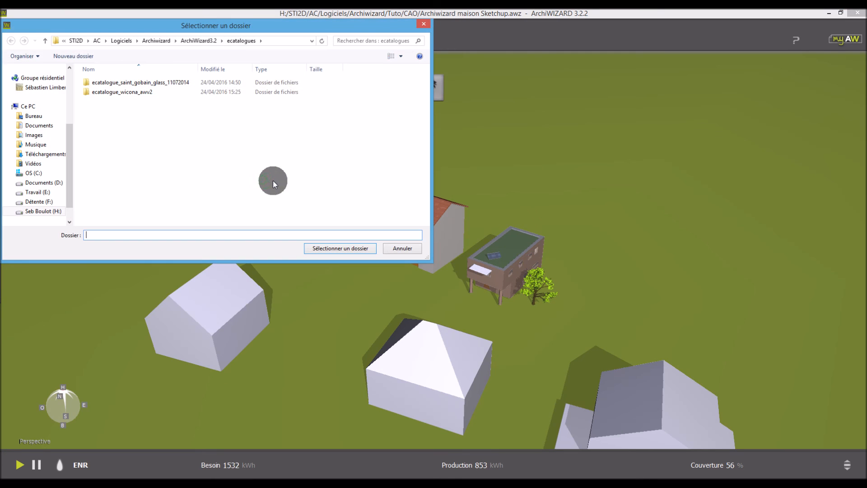
{"action": "left_click", "coordinate": [237, 42]}
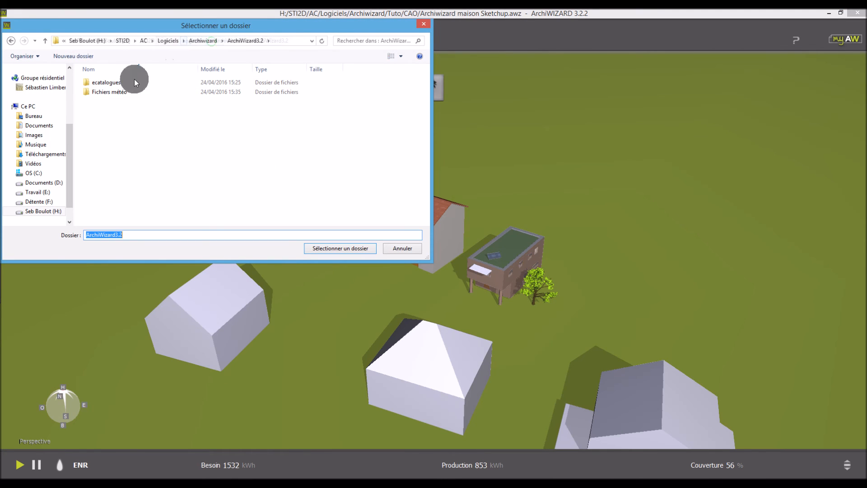
{"action": "left_click", "coordinate": [118, 86]}
{"action": "double_click", "coordinate": [145, 93]}
{"action": "left_click", "coordinate": [137, 85]}
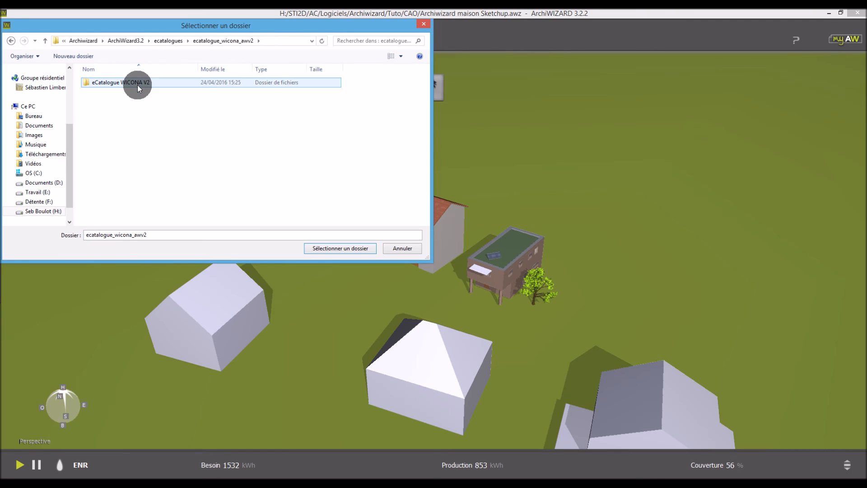
{"action": "left_click", "coordinate": [147, 83]}
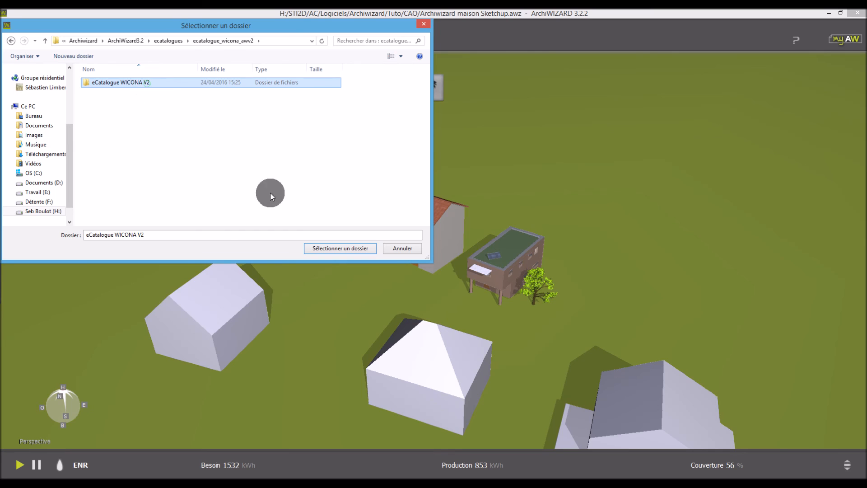
{"action": "left_click", "coordinate": [326, 247]}
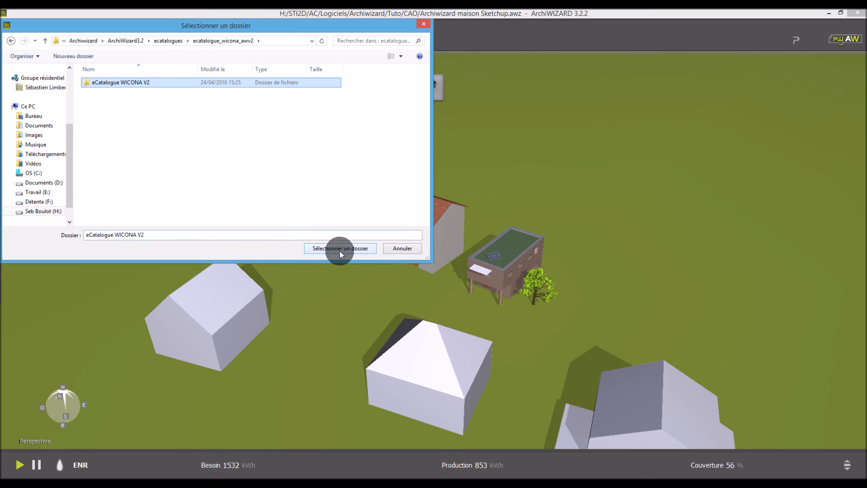
{"action": "left_click", "coordinate": [340, 249]}
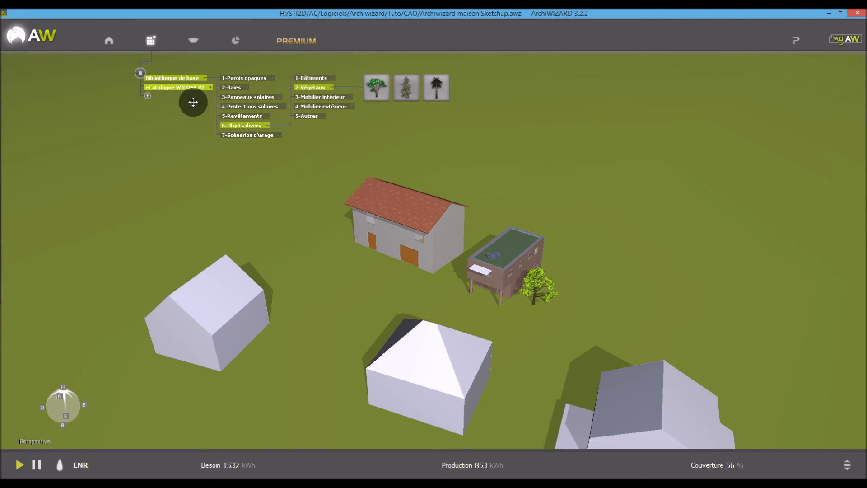
Place a WICLINE 65 Fenetre OB 1Vtl window from the WICONA catalogue on the column-side facade, next to the sunshade.
{"action": "left_click", "coordinate": [210, 87]}
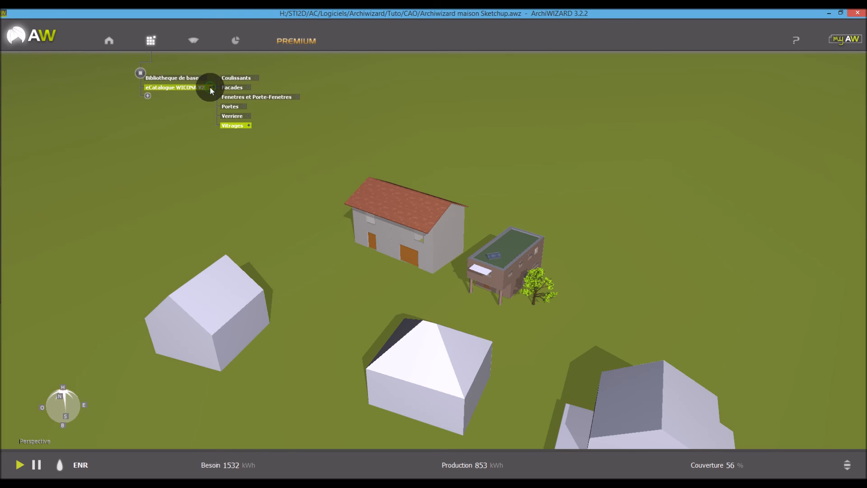
{"action": "left_click", "coordinate": [294, 96]}
{"action": "scroll", "coordinate": [515, 300], "scroll_direction": "up", "scroll_amount": 3}
{"action": "scroll", "coordinate": [514, 300], "scroll_direction": "up", "scroll_amount": 3}
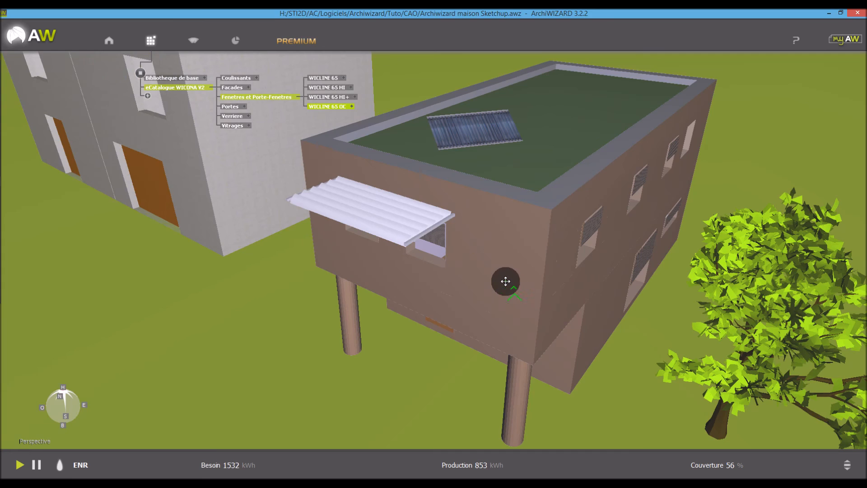
{"action": "scroll", "coordinate": [463, 208], "scroll_direction": "down", "scroll_amount": 3}
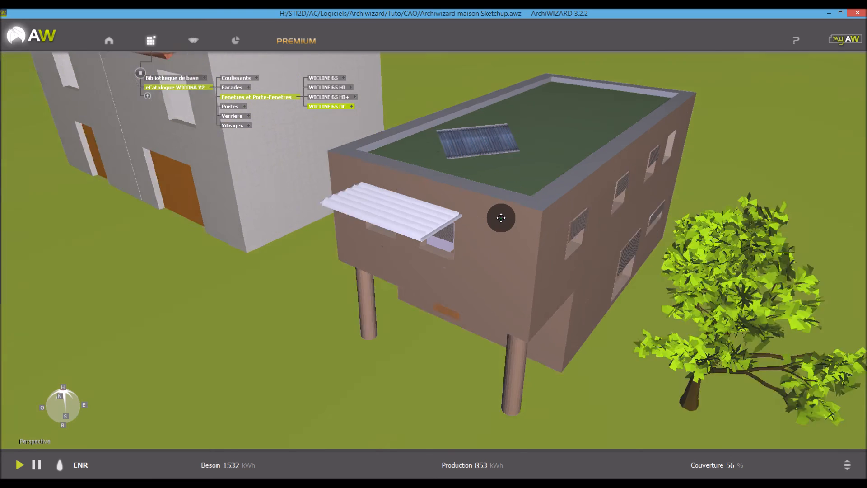
{"action": "left_click", "coordinate": [344, 78]}
{"action": "left_click_drag", "start_coordinate": [394, 78], "coordinate": [471, 263]}
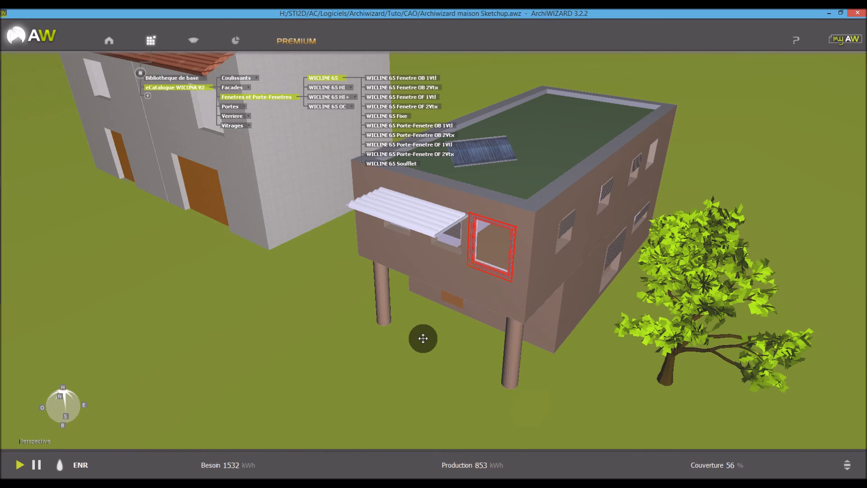
Examine the placed WICLINE 65 window's composition, its DV Isolant 4-16Ar-FE4 Clair glazing and its frame properties in the bay configurator.
{"action": "double_click", "coordinate": [482, 269]}
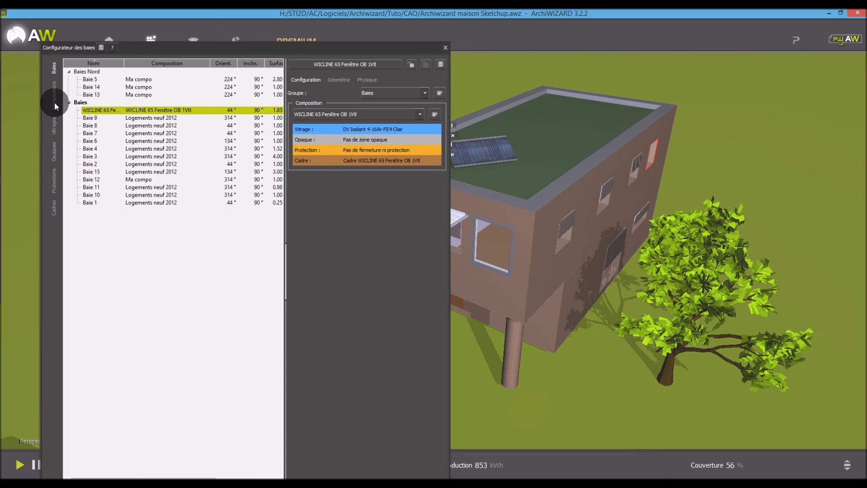
{"action": "left_click", "coordinate": [54, 125]}
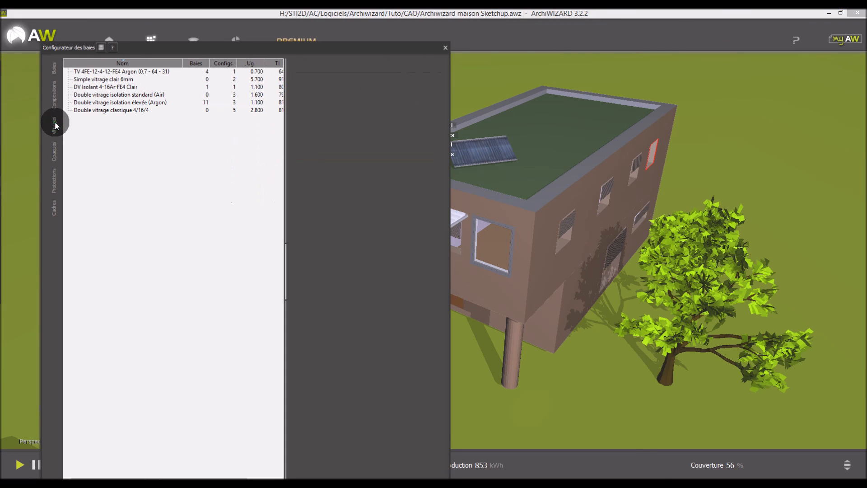
{"action": "left_click", "coordinate": [113, 88]}
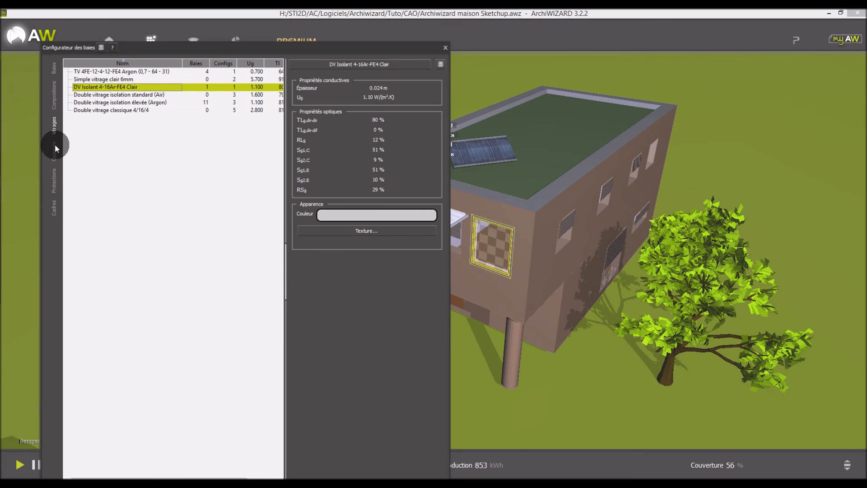
{"action": "left_click", "coordinate": [54, 207]}
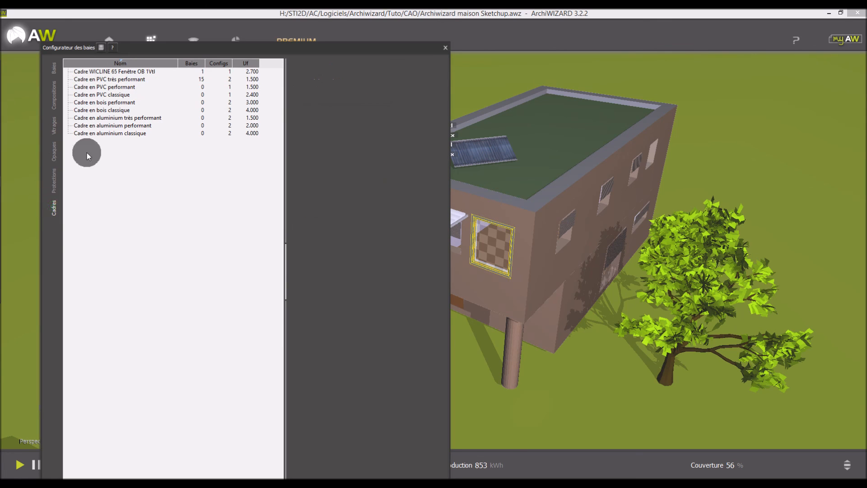
{"action": "left_click", "coordinate": [127, 63]}
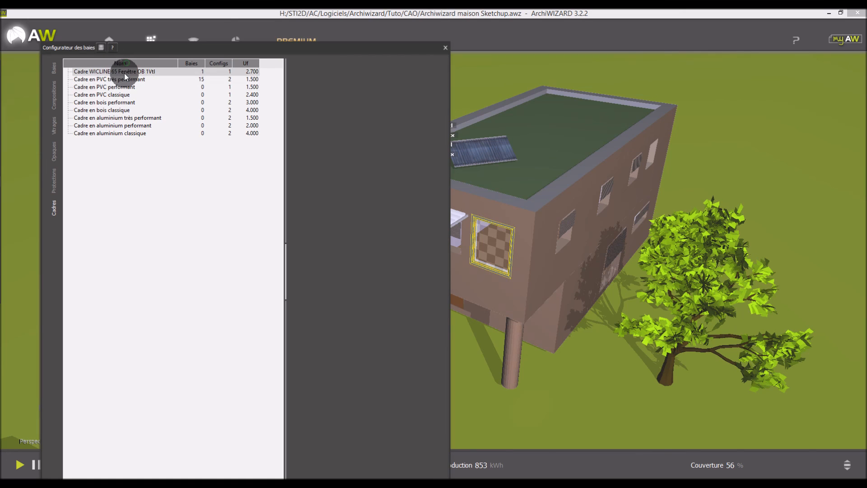
{"action": "left_click", "coordinate": [125, 72]}
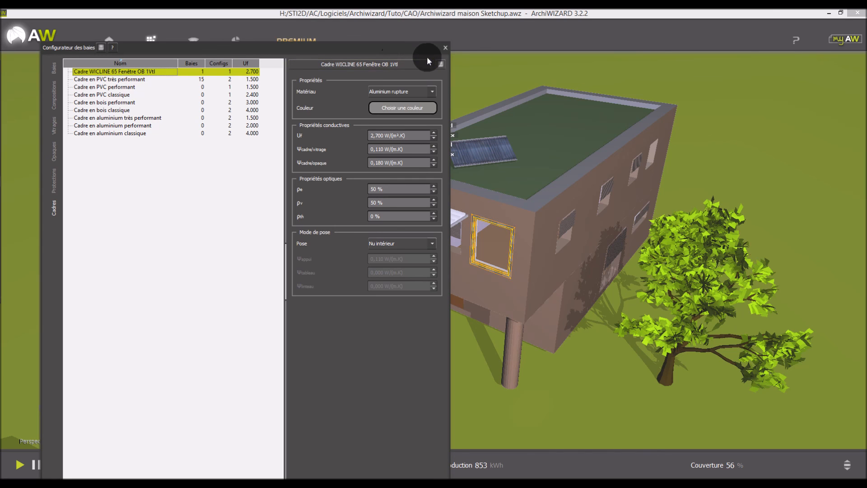
{"action": "left_click", "coordinate": [445, 45]}
Examine the completed house from above together with its solar collector, sunshade, tree and surrounding buildings.
{"action": "scroll", "coordinate": [301, 271], "scroll_direction": "down", "scroll_amount": 4}
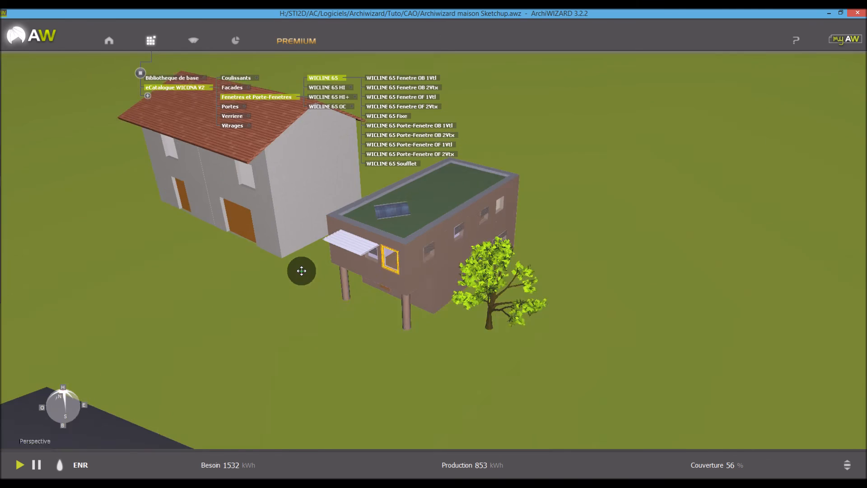
{"action": "middle_click_drag", "start_coordinate": [300, 323], "coordinate": [304, 339]}
{"action": "scroll", "coordinate": [326, 326], "scroll_direction": "down", "scroll_amount": 3}
{"action": "middle_click_drag", "start_coordinate": [323, 279], "coordinate": [390, 200]}
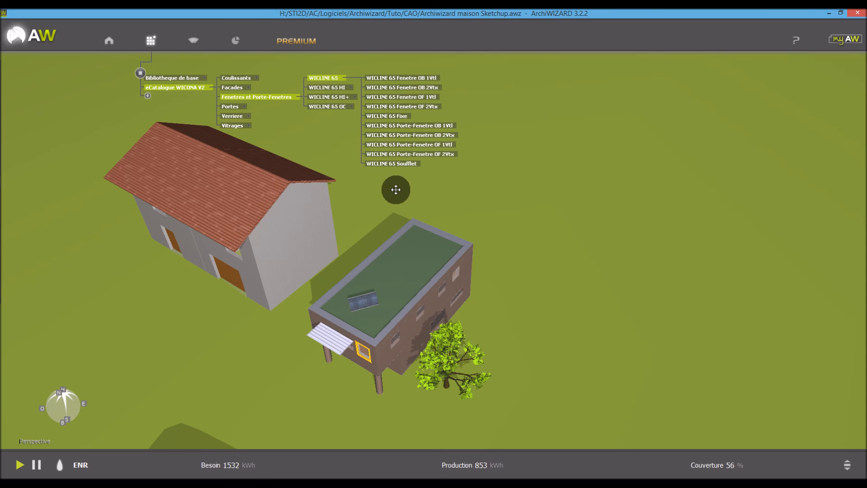
{"action": "middle_click_drag", "start_coordinate": [464, 180], "coordinate": [504, 181]}
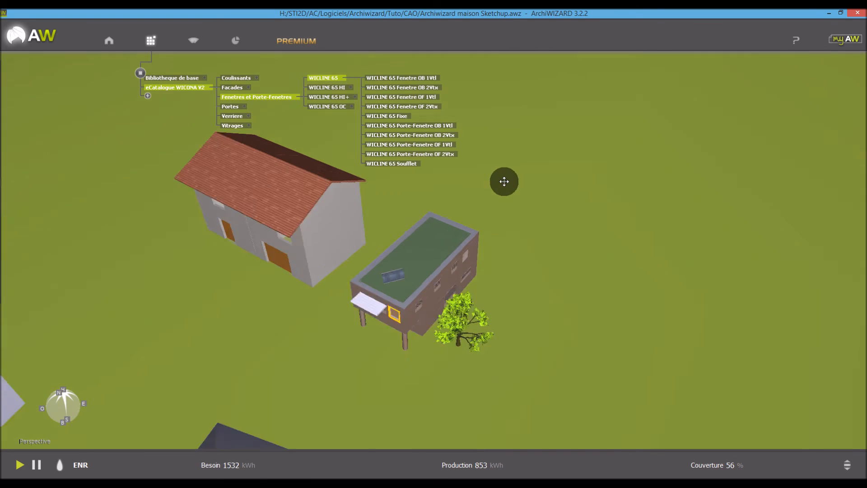
{"action": "scroll", "coordinate": [504, 181], "scroll_direction": "down", "scroll_amount": 2}
{"action": "scroll", "coordinate": [276, 273], "scroll_direction": "down", "scroll_amount": 2}
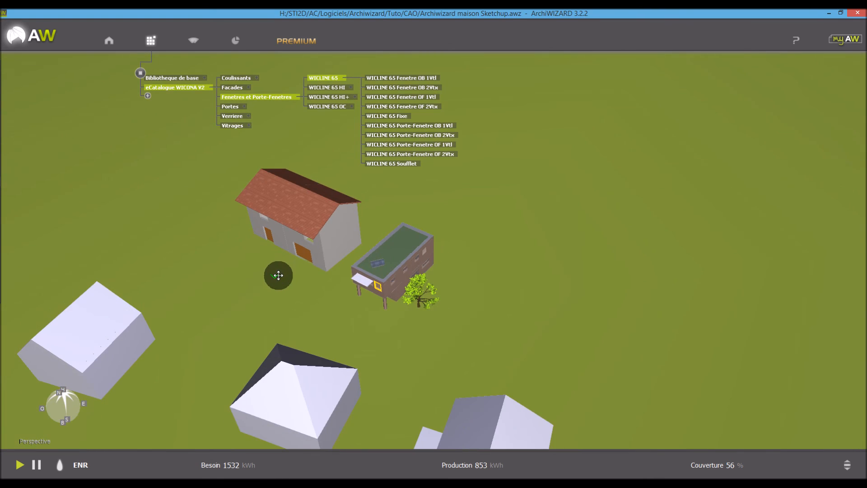
{"action": "scroll", "coordinate": [278, 271], "scroll_direction": "up", "scroll_amount": 3}
{"action": "middle_click_drag", "start_coordinate": [302, 292], "coordinate": [302, 265]}
{"action": "scroll", "coordinate": [309, 263], "scroll_direction": "down", "scroll_amount": 3}
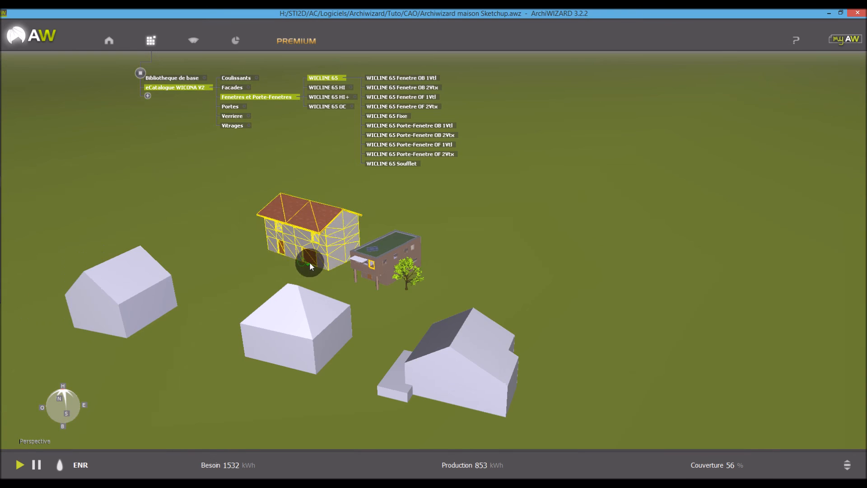
{"action": "middle_click_drag", "start_coordinate": [284, 173], "coordinate": [285, 174]}
{"action": "middle_click_drag", "start_coordinate": [262, 266], "coordinate": [263, 279]}
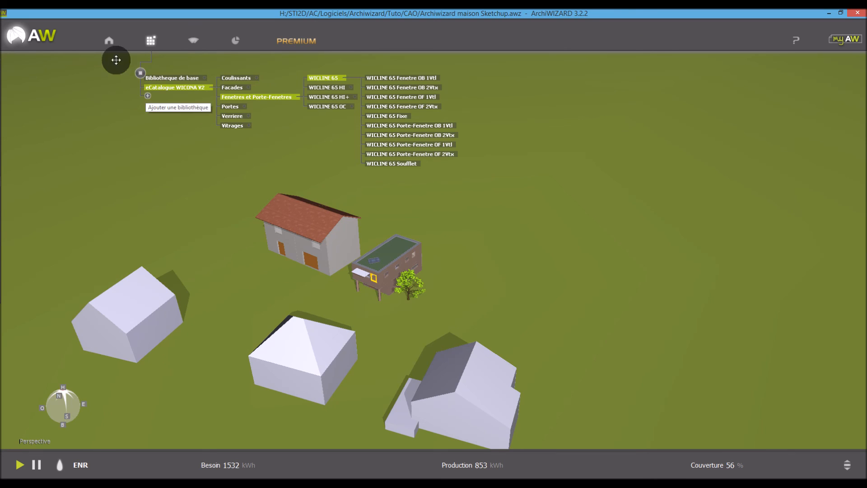
Show the project's Environnement options and inspect the house and tree up close and within the whole site.
{"action": "left_click", "coordinate": [112, 43]}
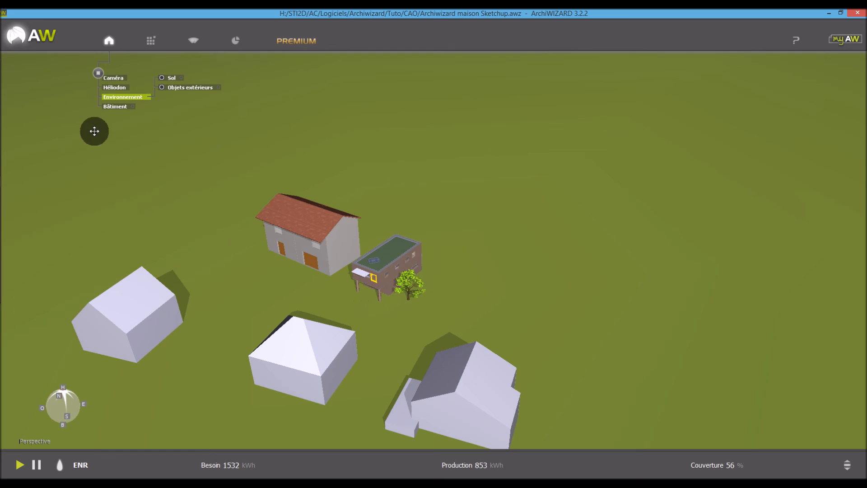
{"action": "scroll", "coordinate": [377, 279], "scroll_direction": "up", "scroll_amount": 1}
{"action": "scroll", "coordinate": [378, 279], "scroll_direction": "up", "scroll_amount": 3}
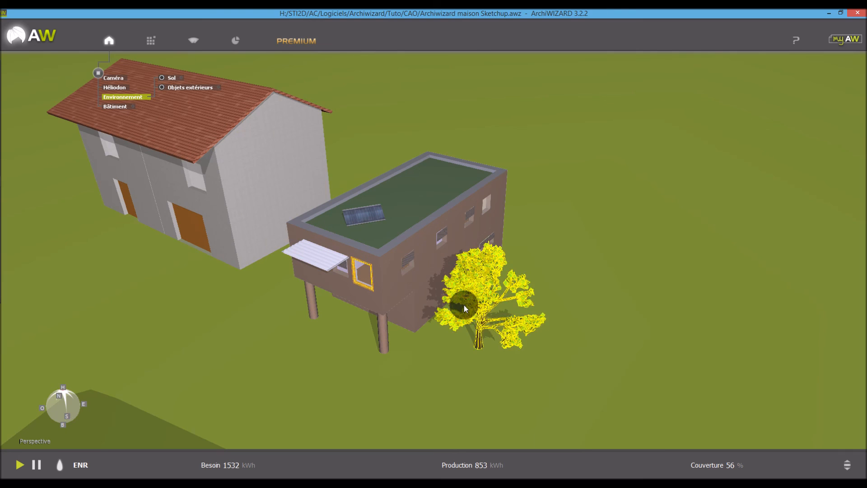
{"action": "scroll", "coordinate": [556, 246], "scroll_direction": "down", "scroll_amount": 5}
{"action": "scroll", "coordinate": [557, 246], "scroll_direction": "down", "scroll_amount": 3}
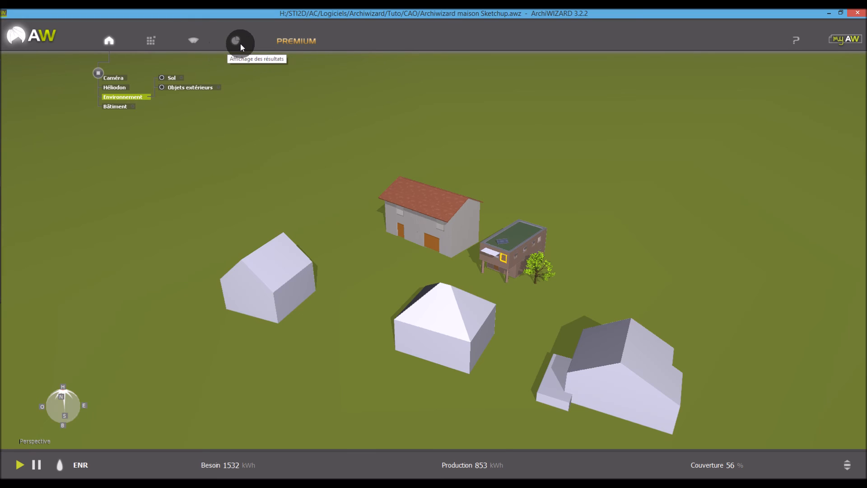
Look over the available measurement tools and the building and heliodon entries of the results display, then return to the site view.
{"action": "left_click", "coordinate": [191, 42]}
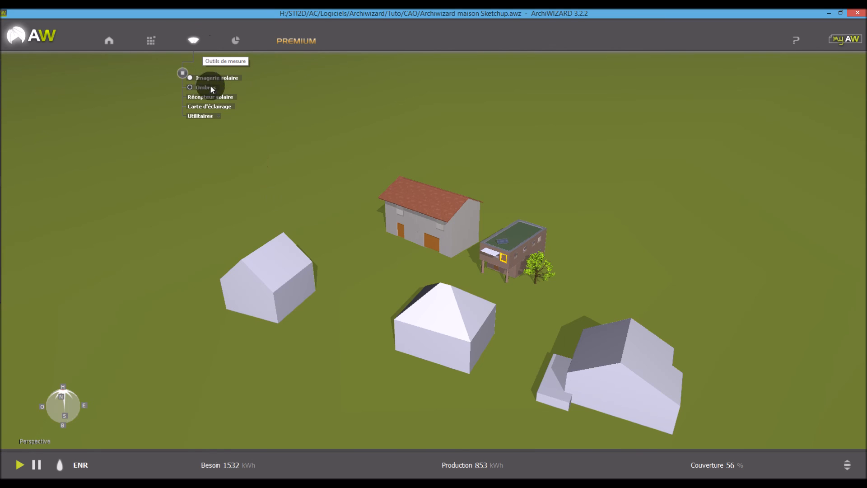
{"action": "left_click", "coordinate": [236, 40]}
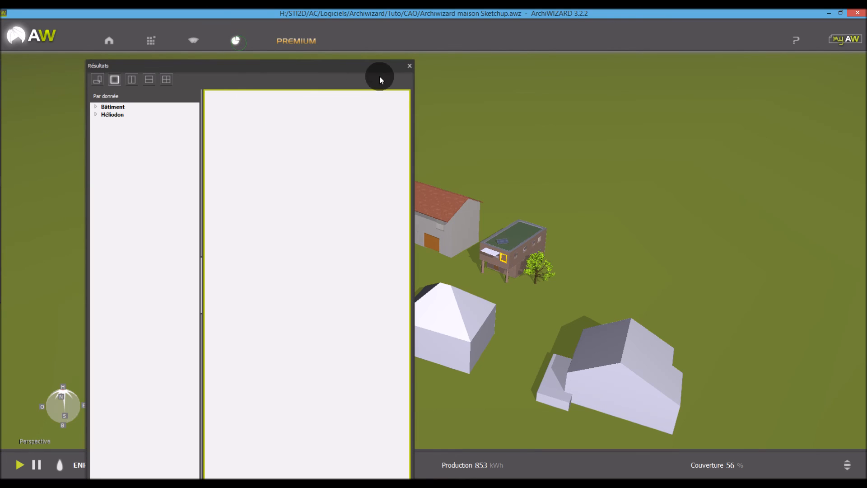
{"action": "left_click", "coordinate": [409, 66]}
{"action": "scroll", "coordinate": [575, 284], "scroll_direction": "down", "scroll_amount": 2}
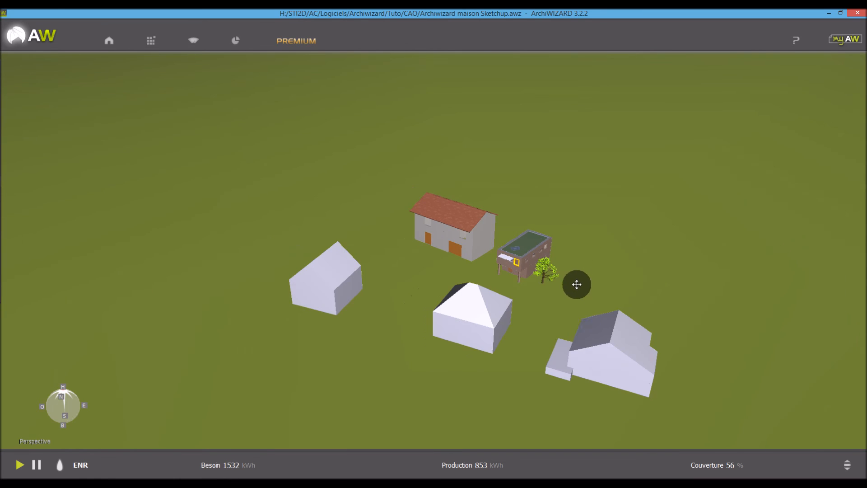
{"action": "scroll", "coordinate": [611, 377], "scroll_direction": "up", "scroll_amount": 5}
{"action": "left_click_drag", "start_coordinate": [551, 285], "coordinate": [535, 288]}
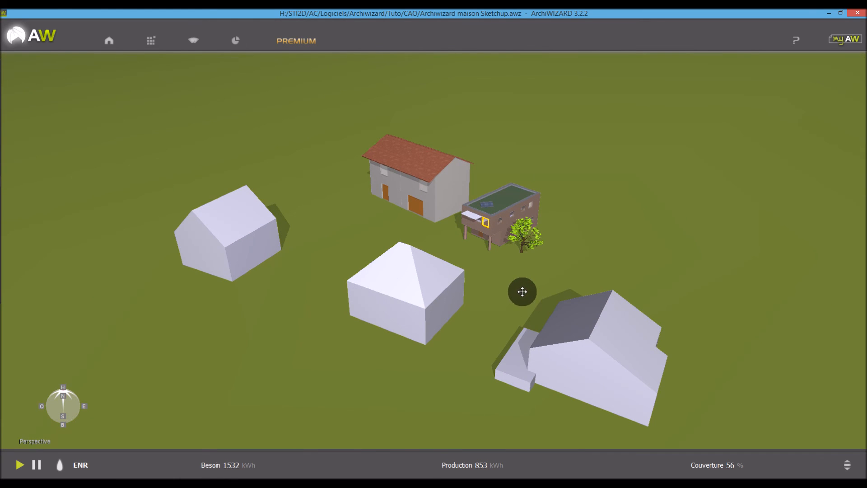